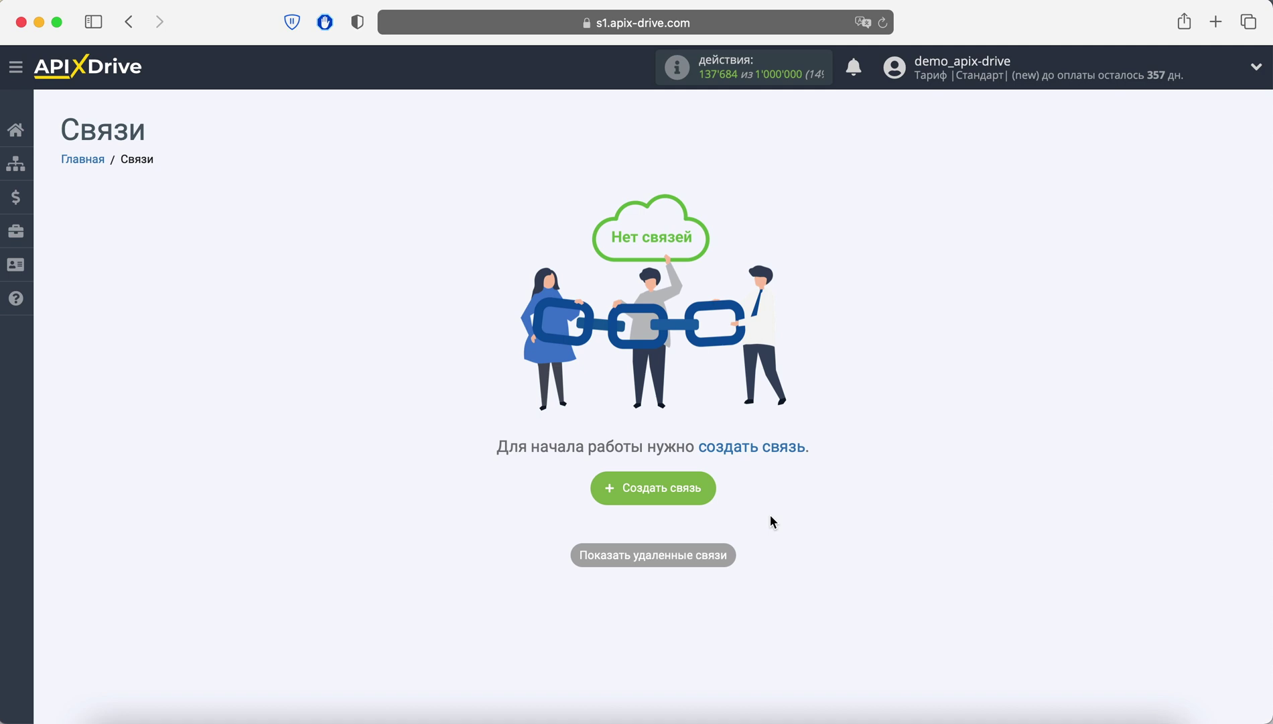
Create a new connection with Facebook as the data source system.
click(694, 487)
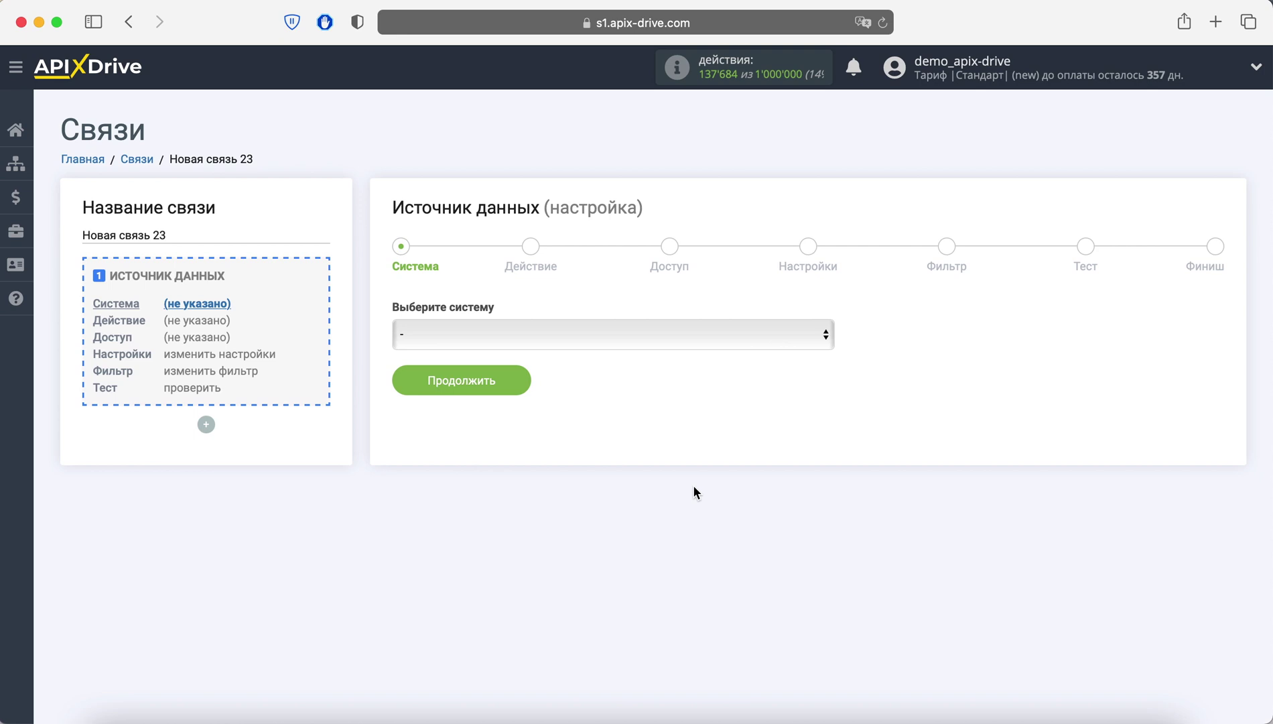
click(663, 335)
scroll(640, 455, down, 10)
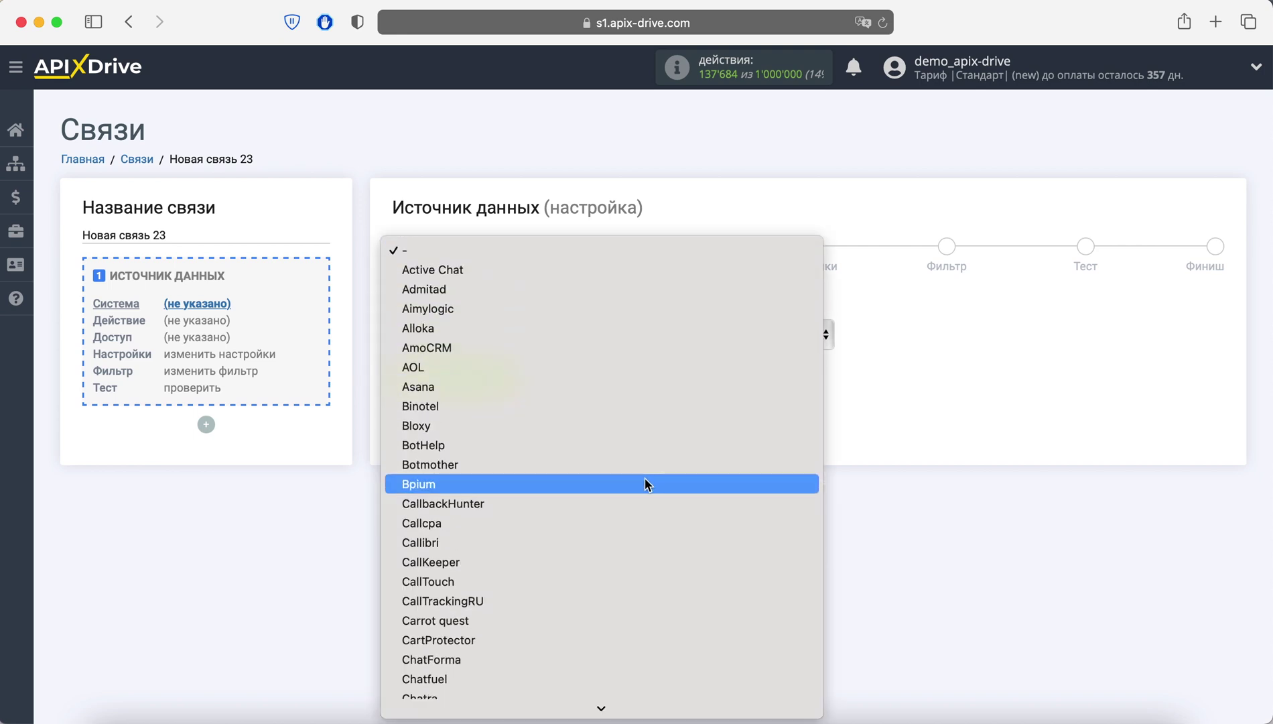
click(580, 561)
click(517, 387)
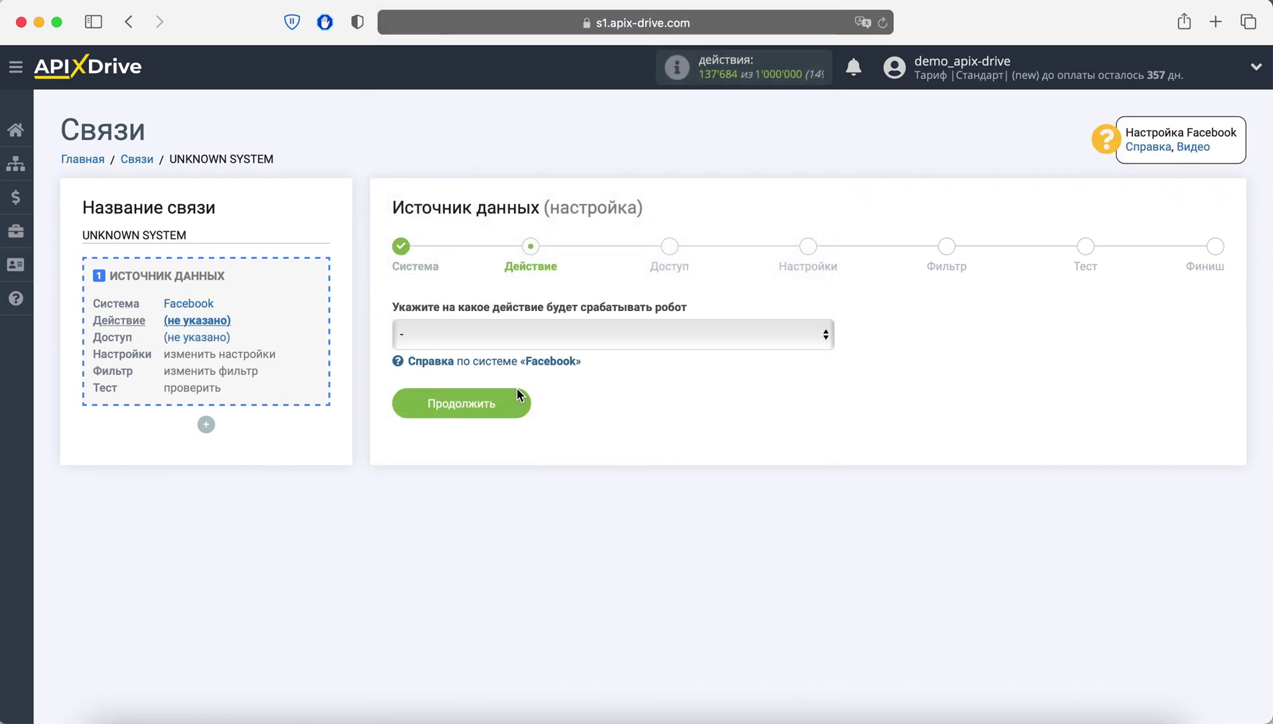
Set the Facebook source action to "Загрузить лиды" and continue to the access stage.
click(524, 337)
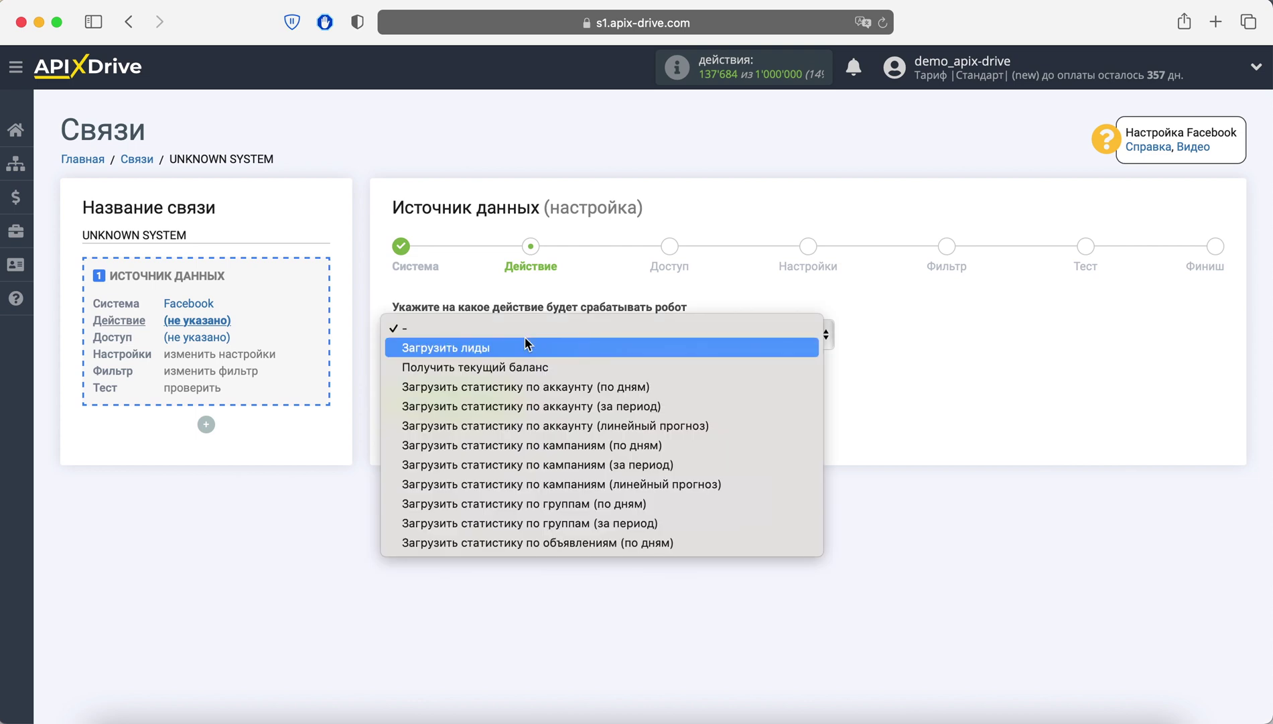
click(526, 345)
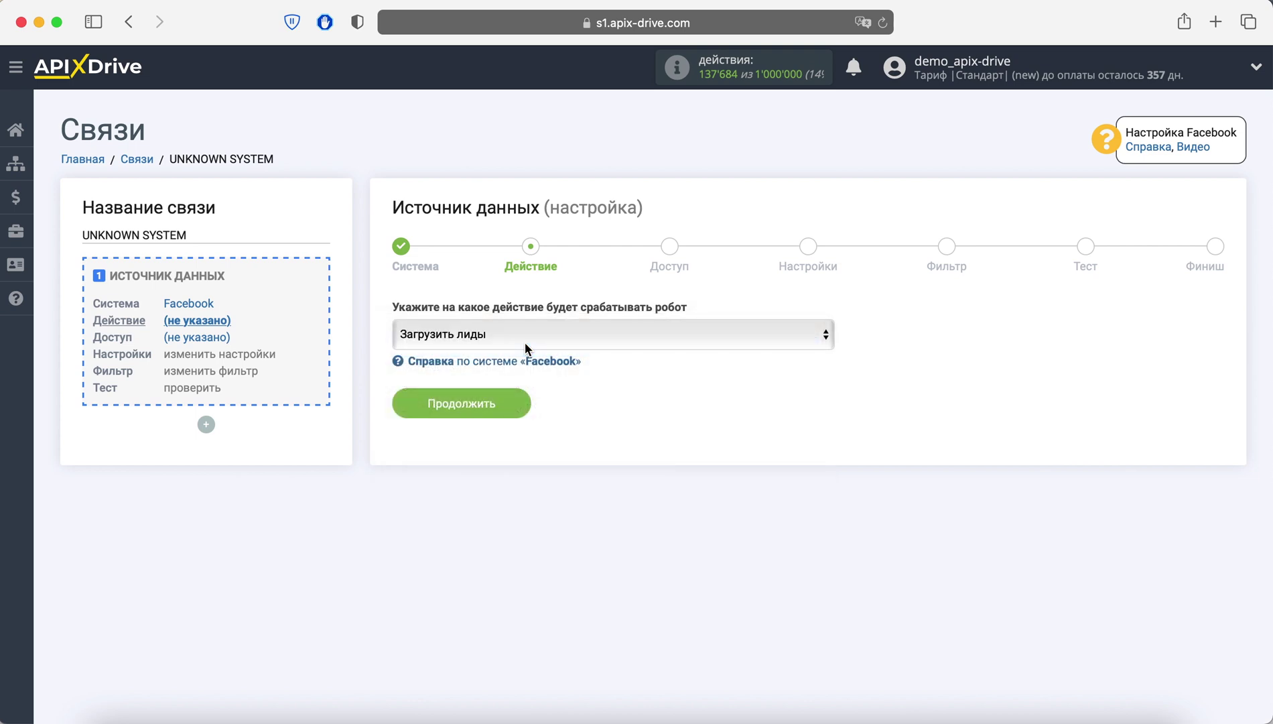
click(513, 398)
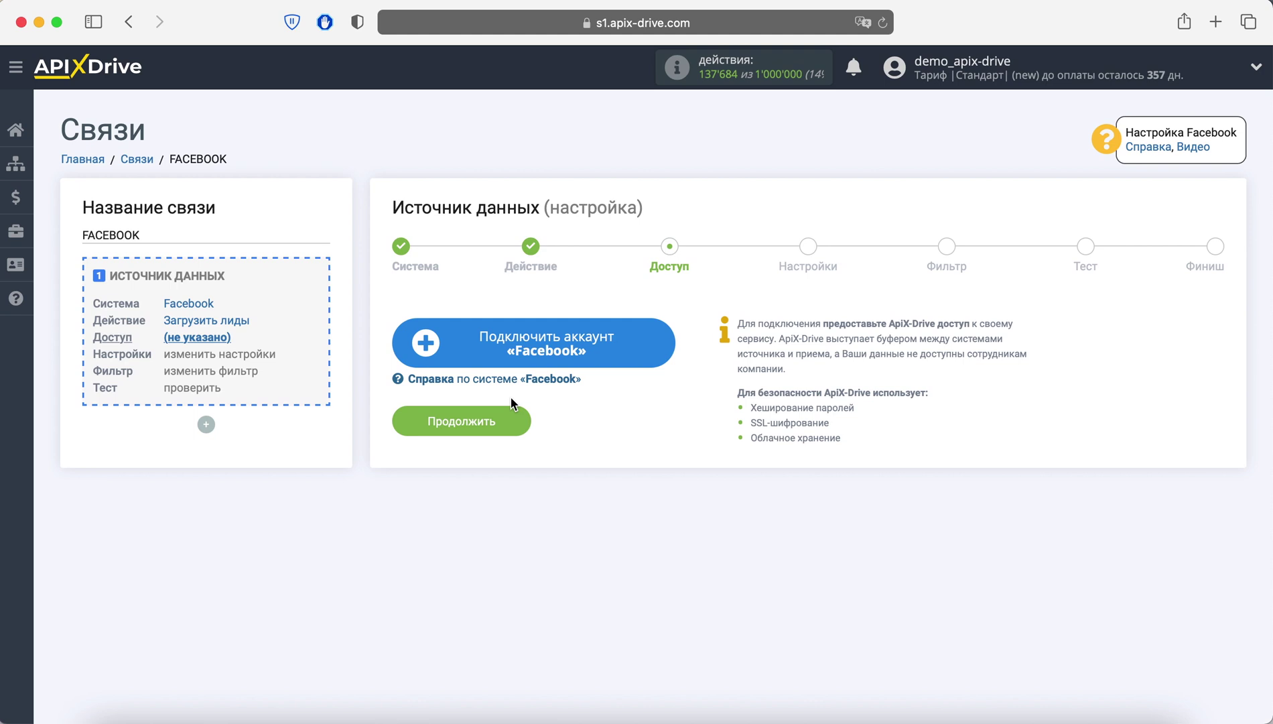
Connect the Facebook account by signing in with the saved login and password, keep the previous app settings, and use that account for access.
click(516, 362)
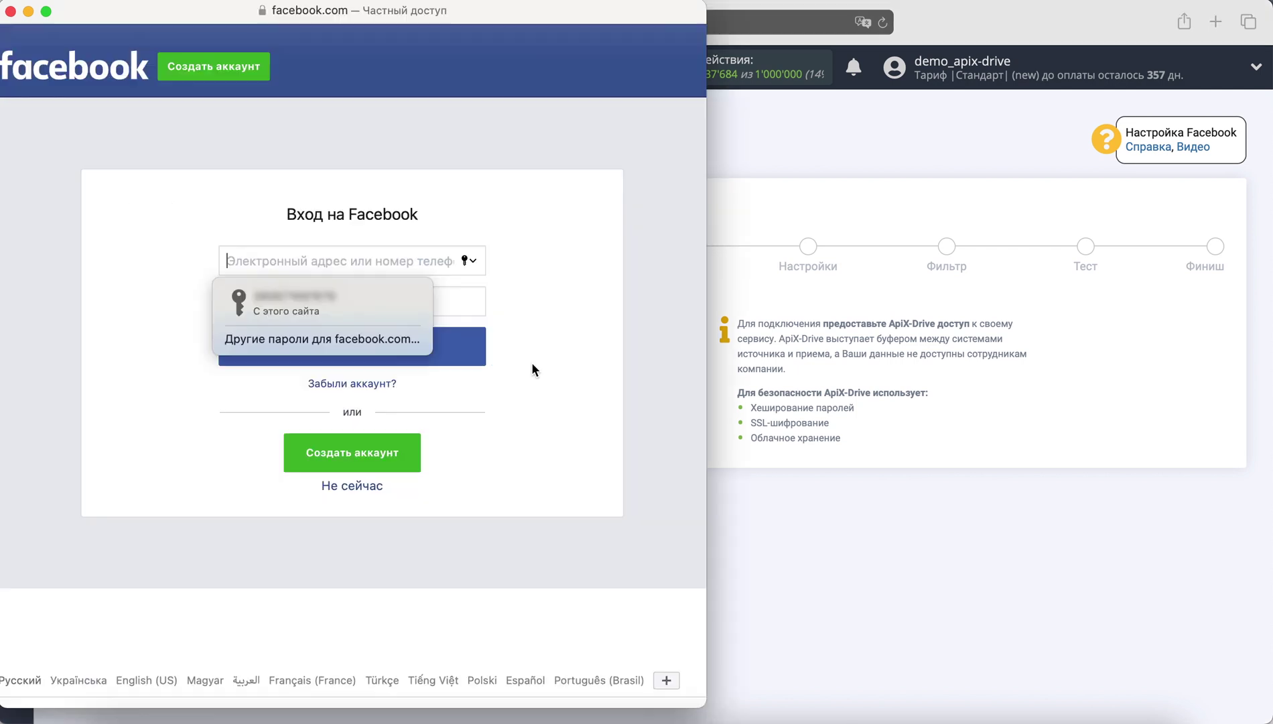
click(396, 298)
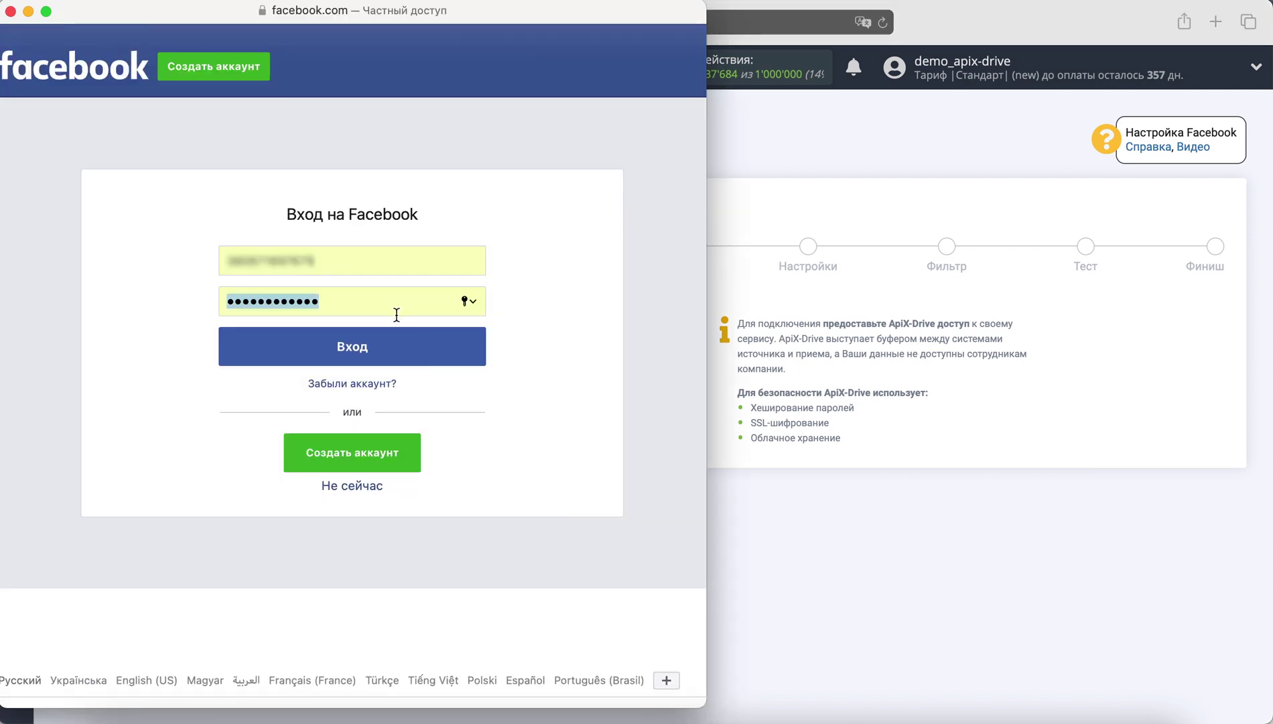
click(402, 344)
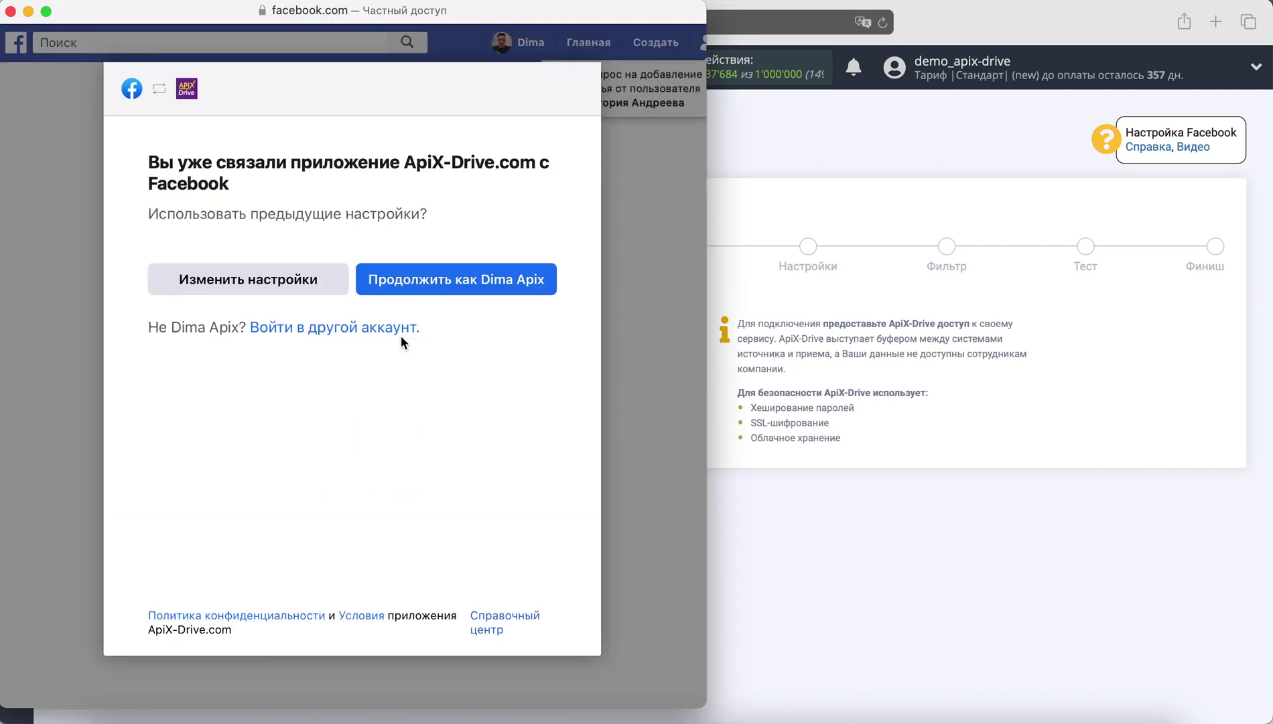
click(424, 285)
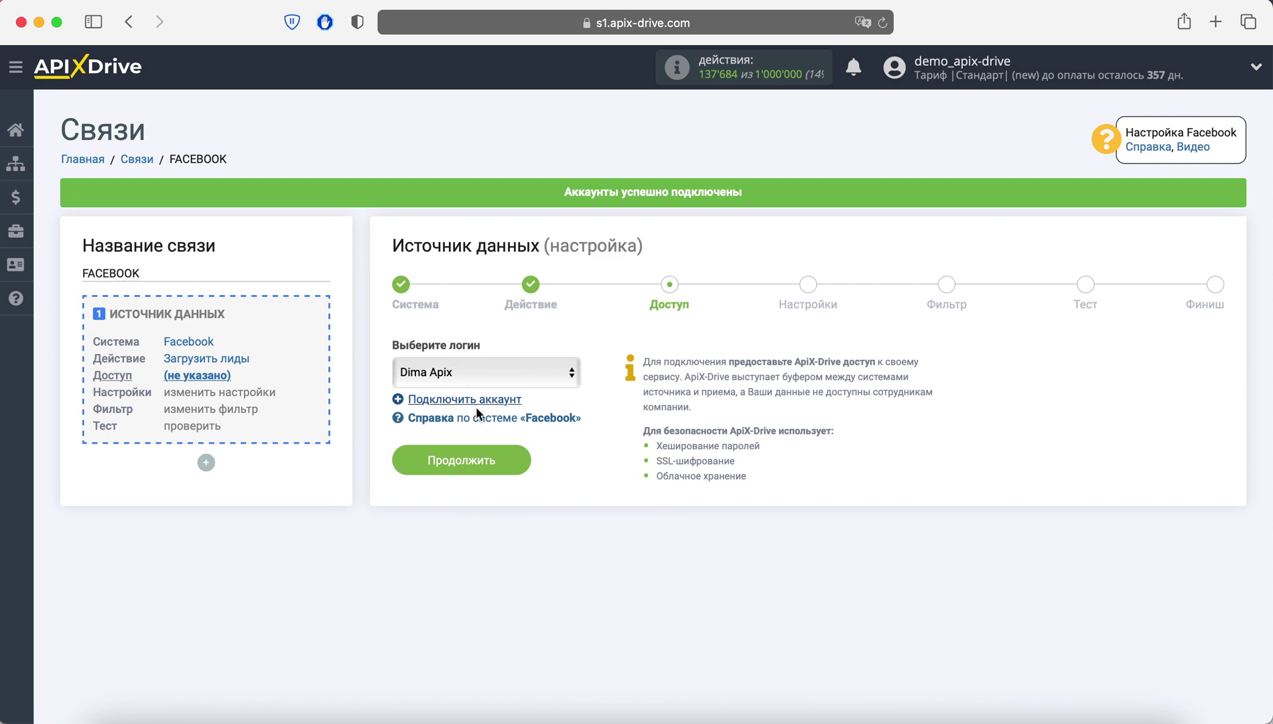
click(497, 459)
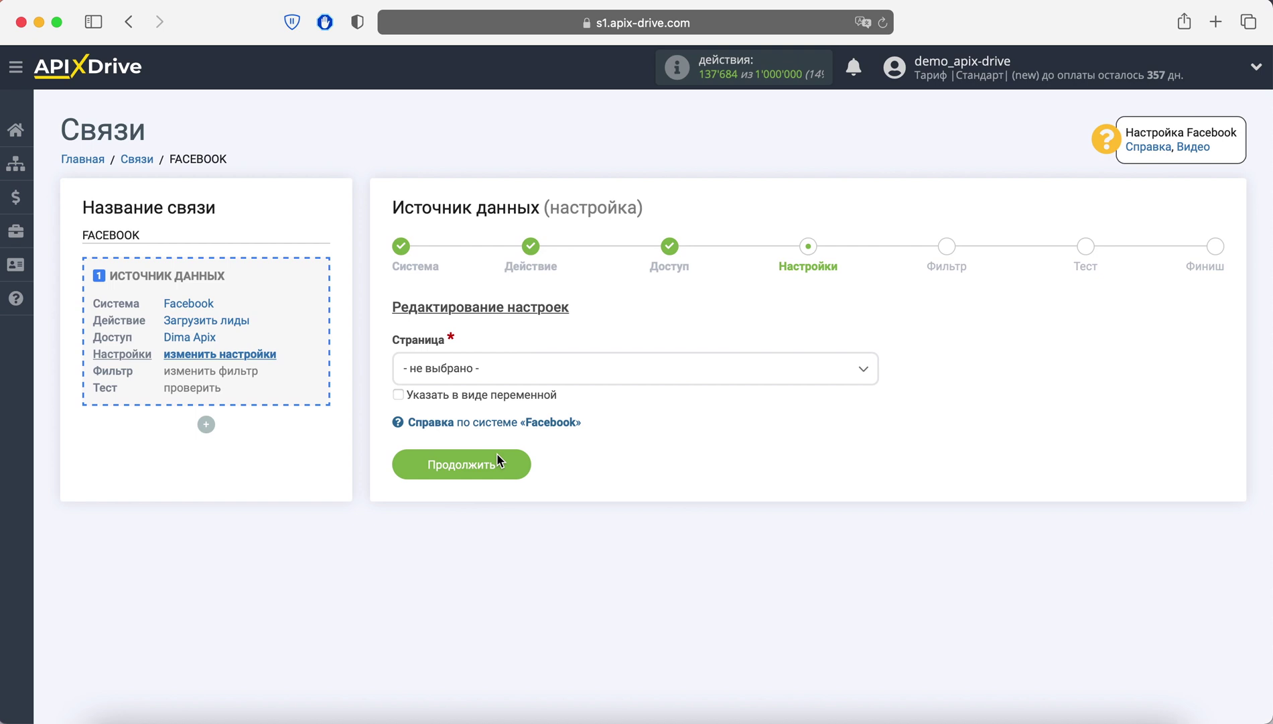
Choose the "Агентство Интернет Рекламы" page and set automatic form connection to "Нет, настроить формы индивидуально".
click(504, 374)
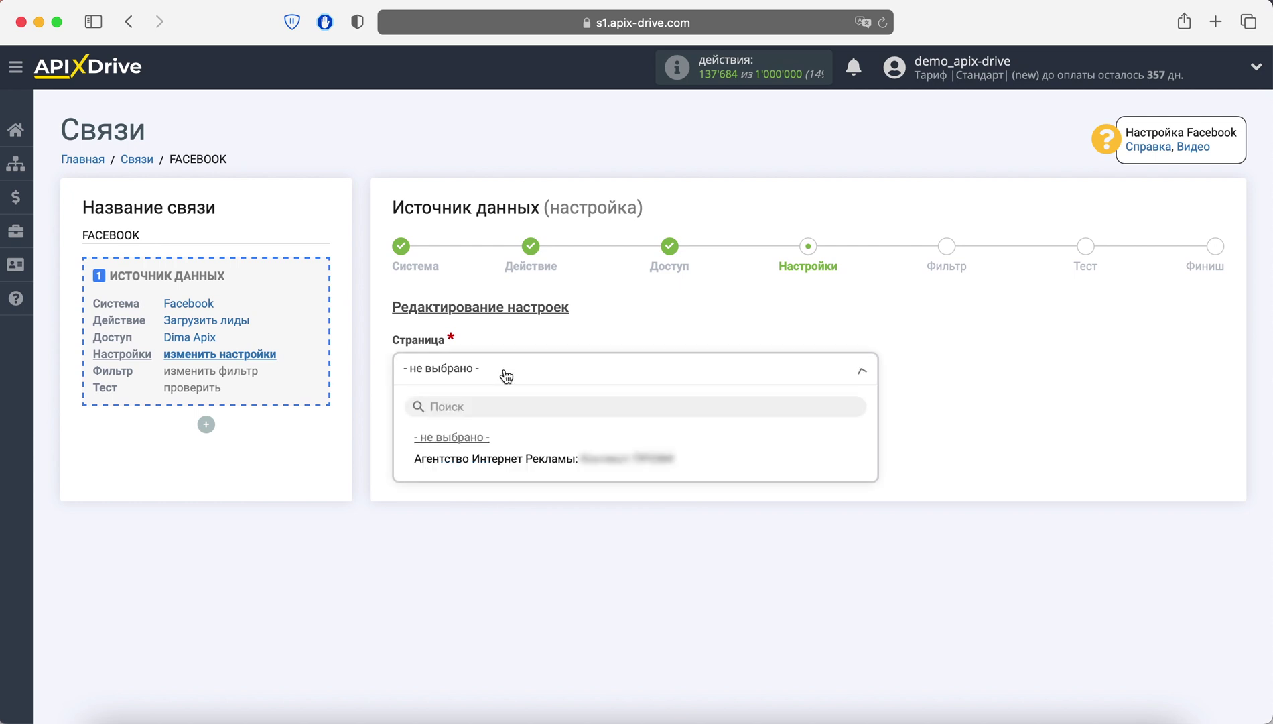
click(532, 459)
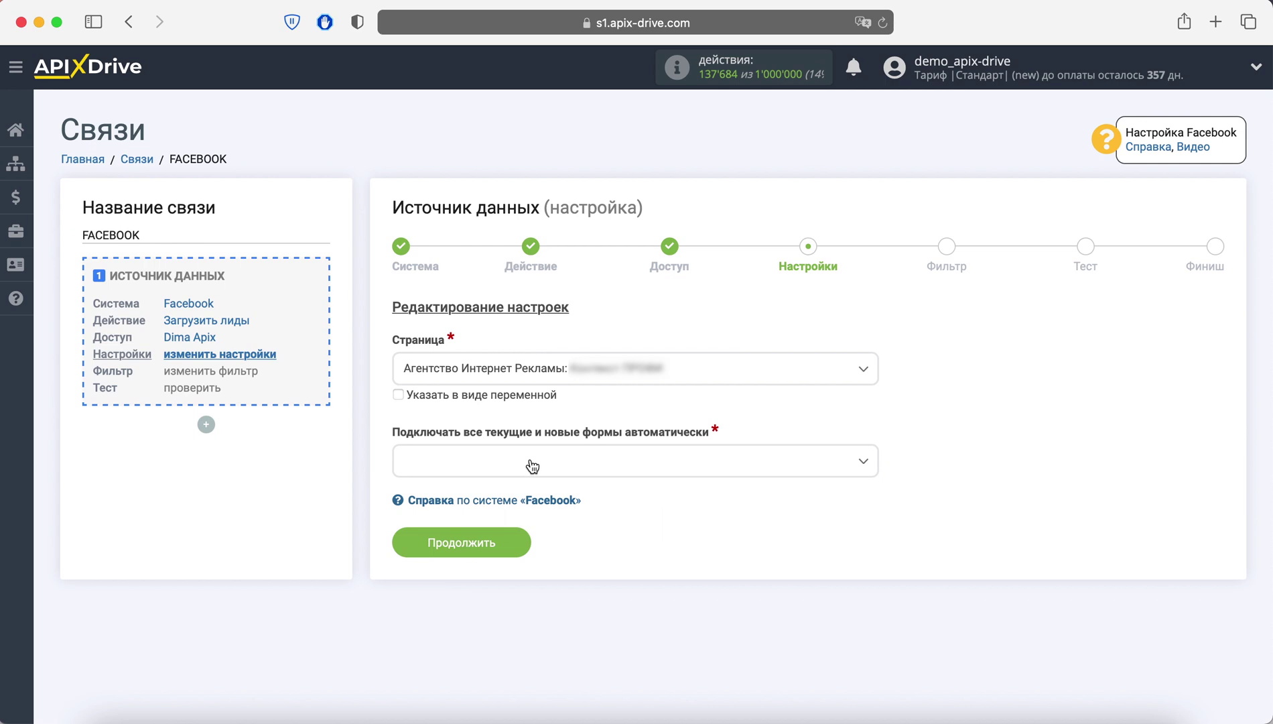
click(533, 467)
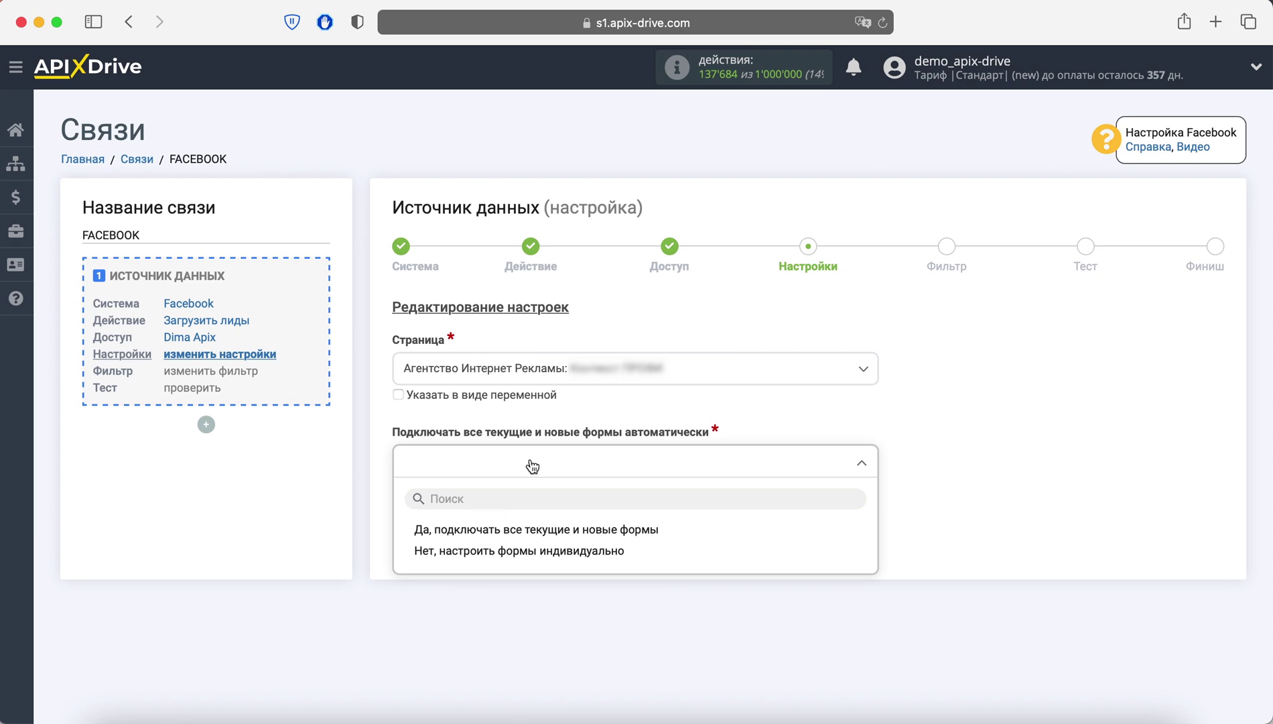
click(528, 552)
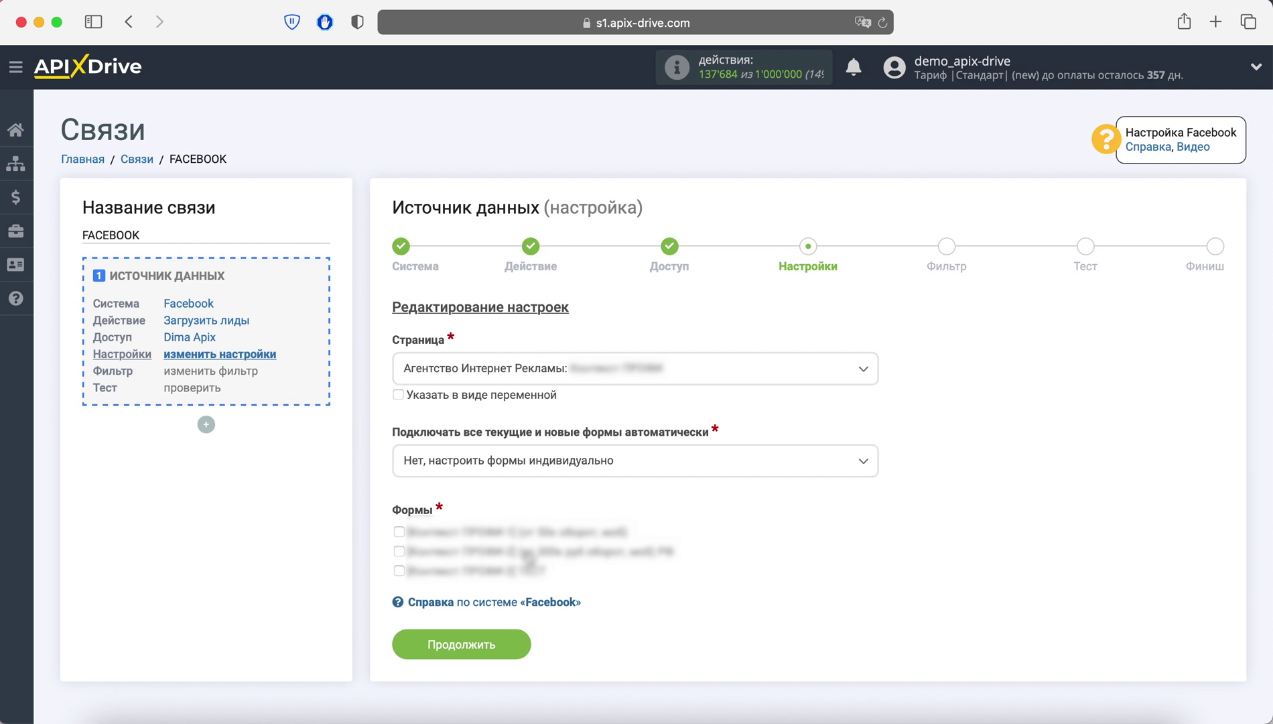
Include all three lead forms of the page and save the Facebook source settings.
click(399, 532)
click(398, 551)
click(398, 570)
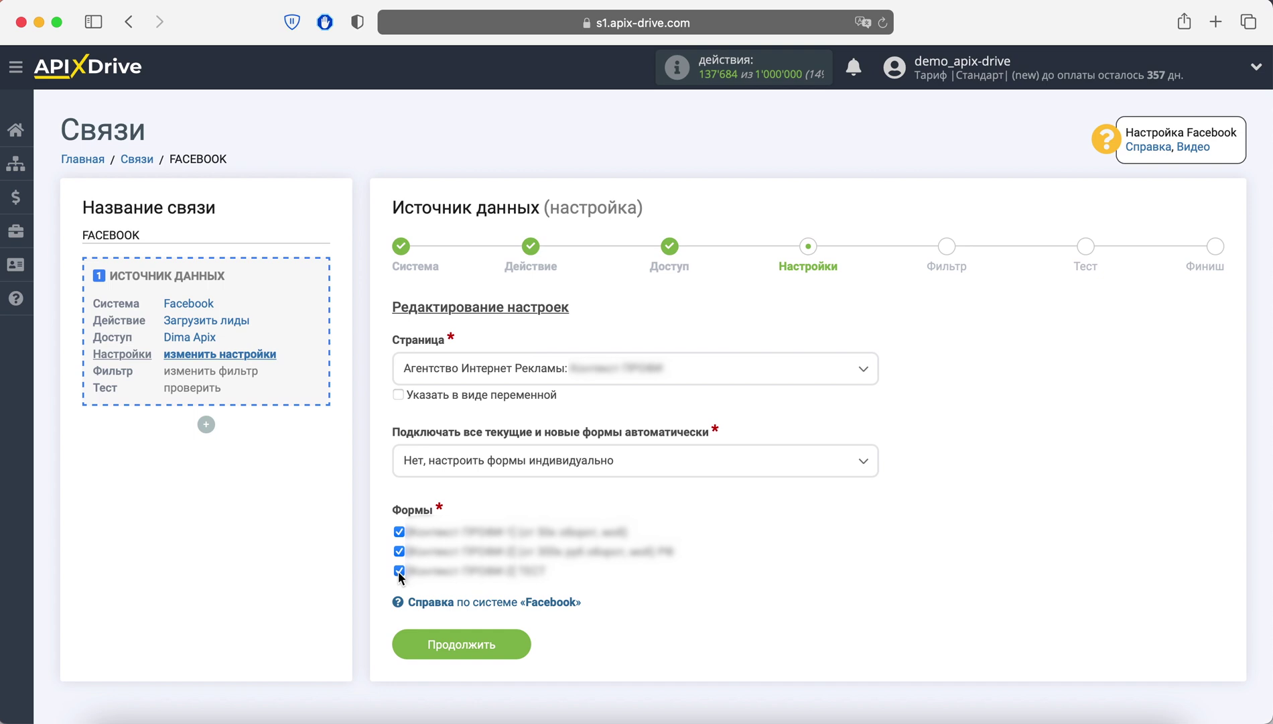
click(472, 646)
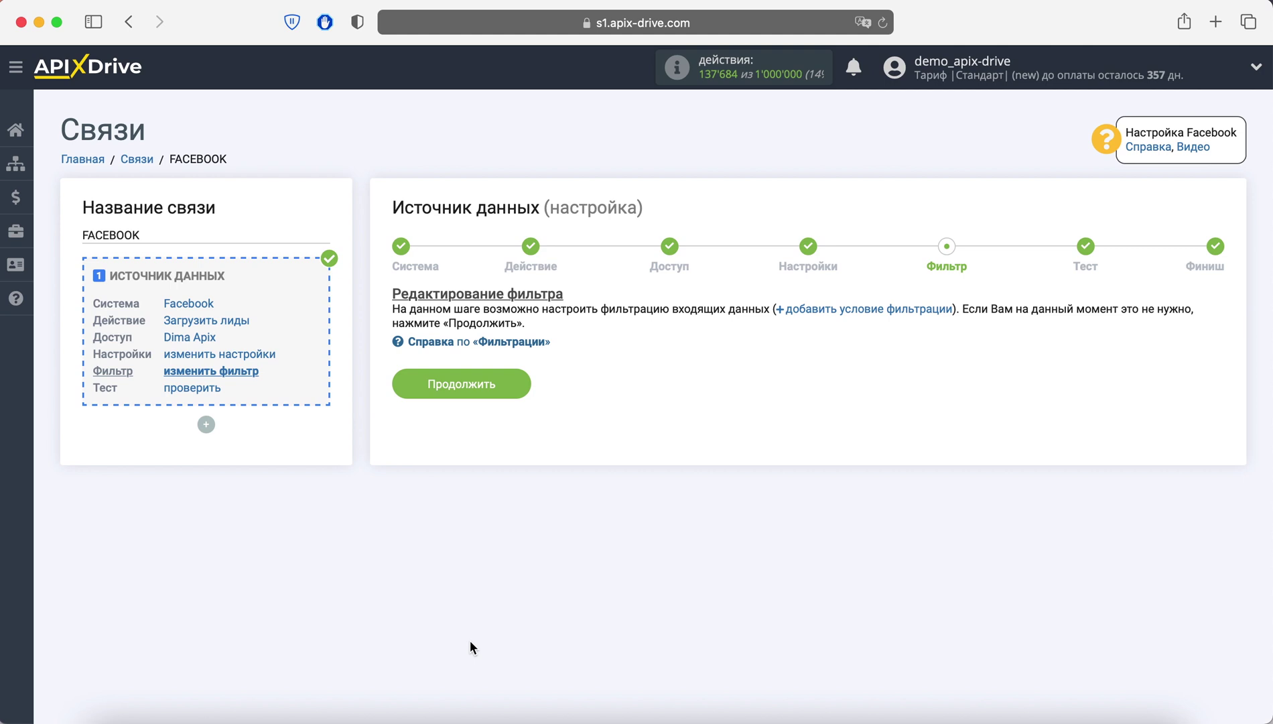
Finish the data source without a filter, accept its test data, and start the data destination setup.
click(504, 391)
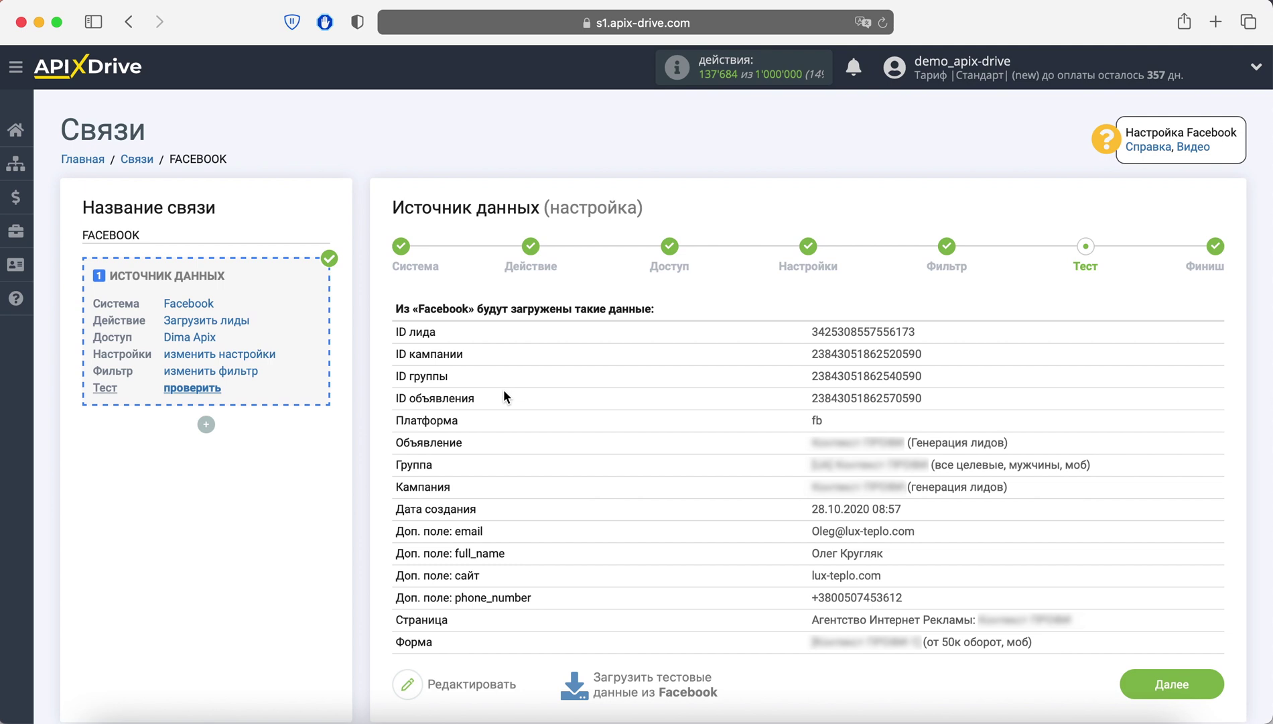
click(1145, 684)
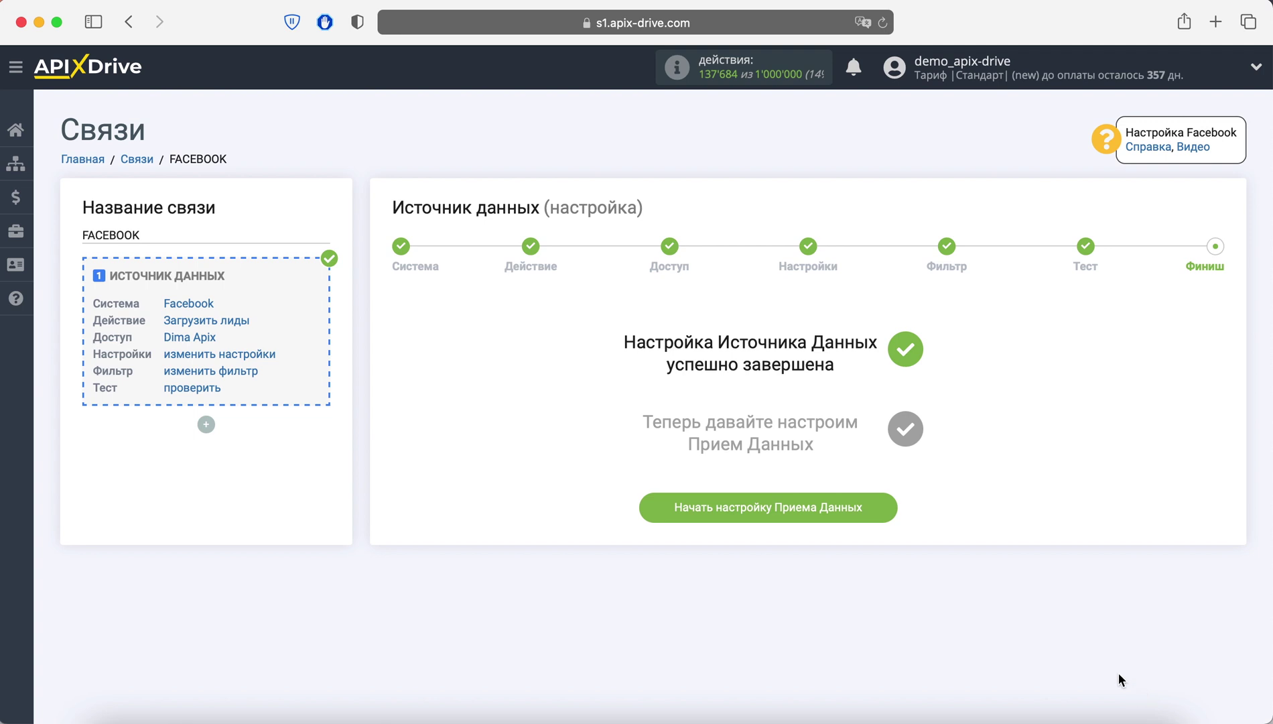
click(873, 512)
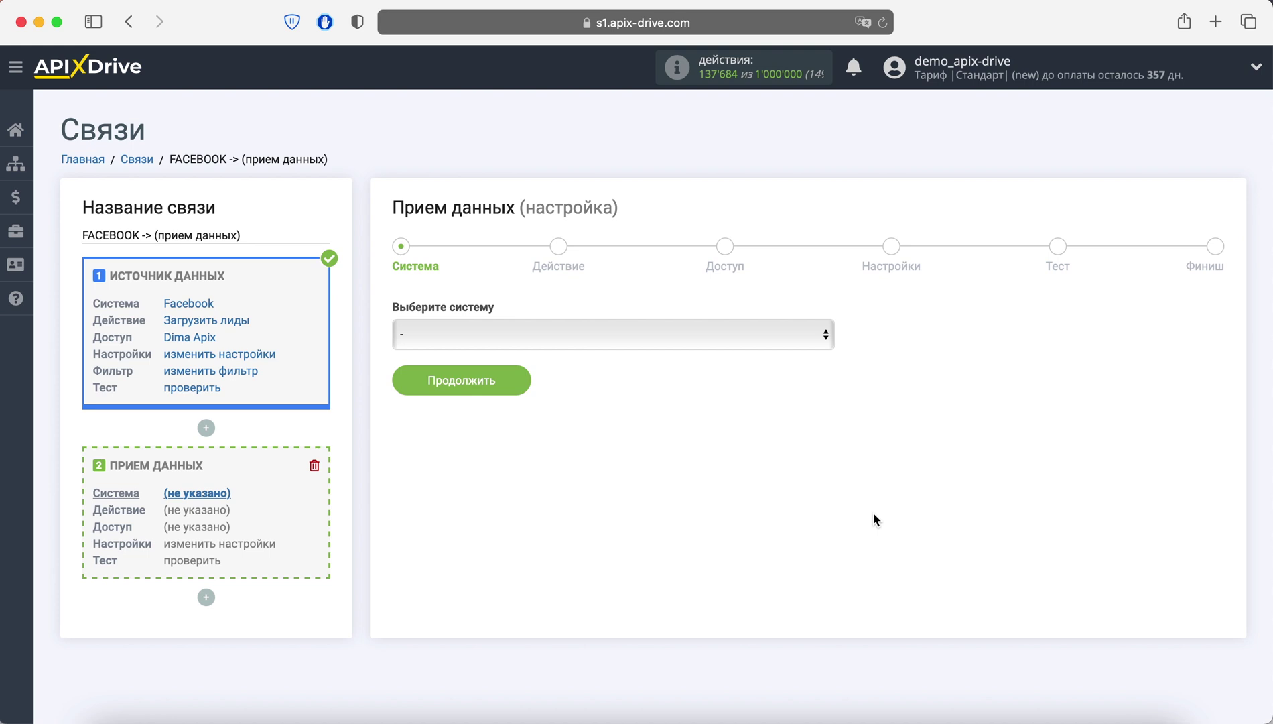
Select "Телеграм" as the system that receives the data and continue to its action.
click(716, 345)
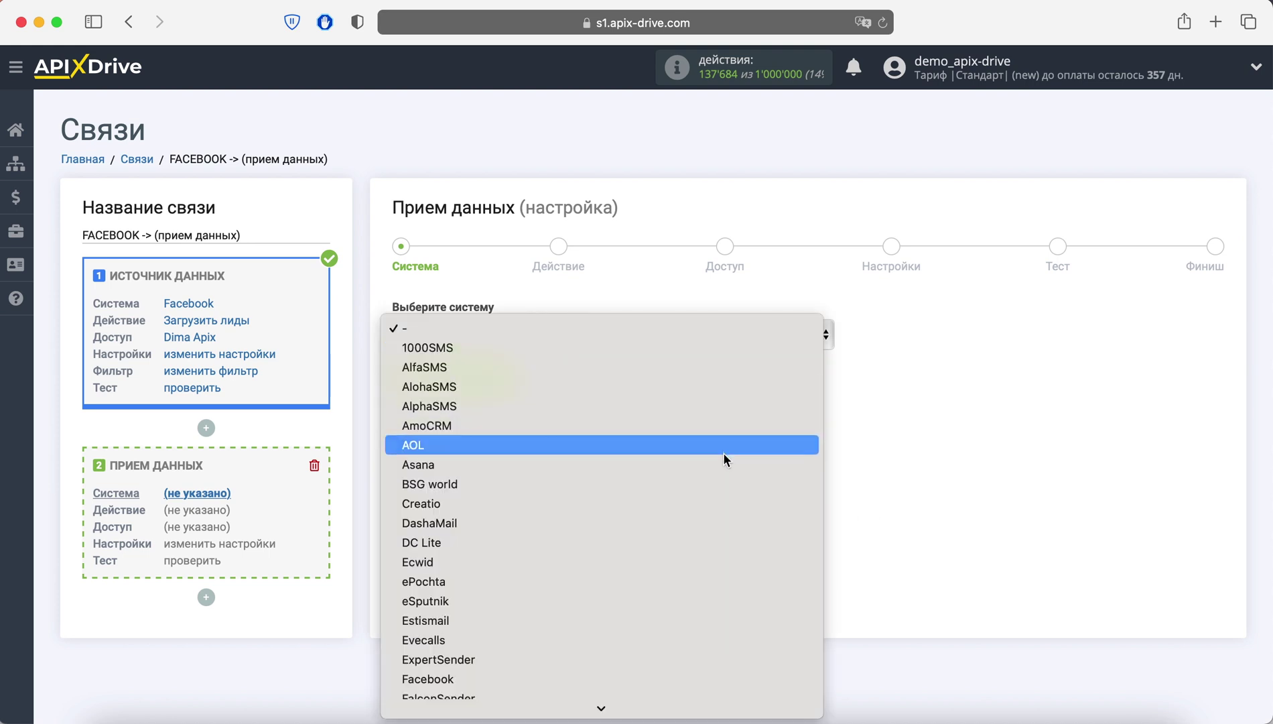
scroll(725, 456, down, 10)
scroll(727, 461, down, 15)
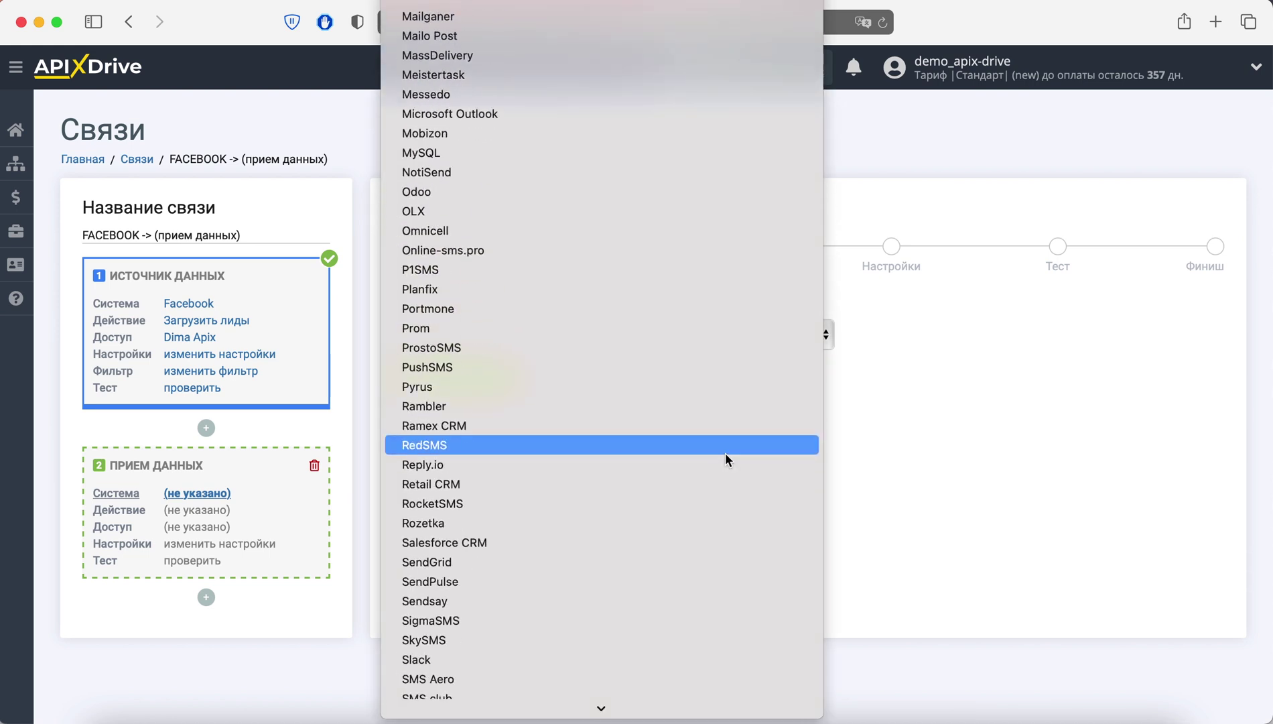
scroll(725, 453, down, 10)
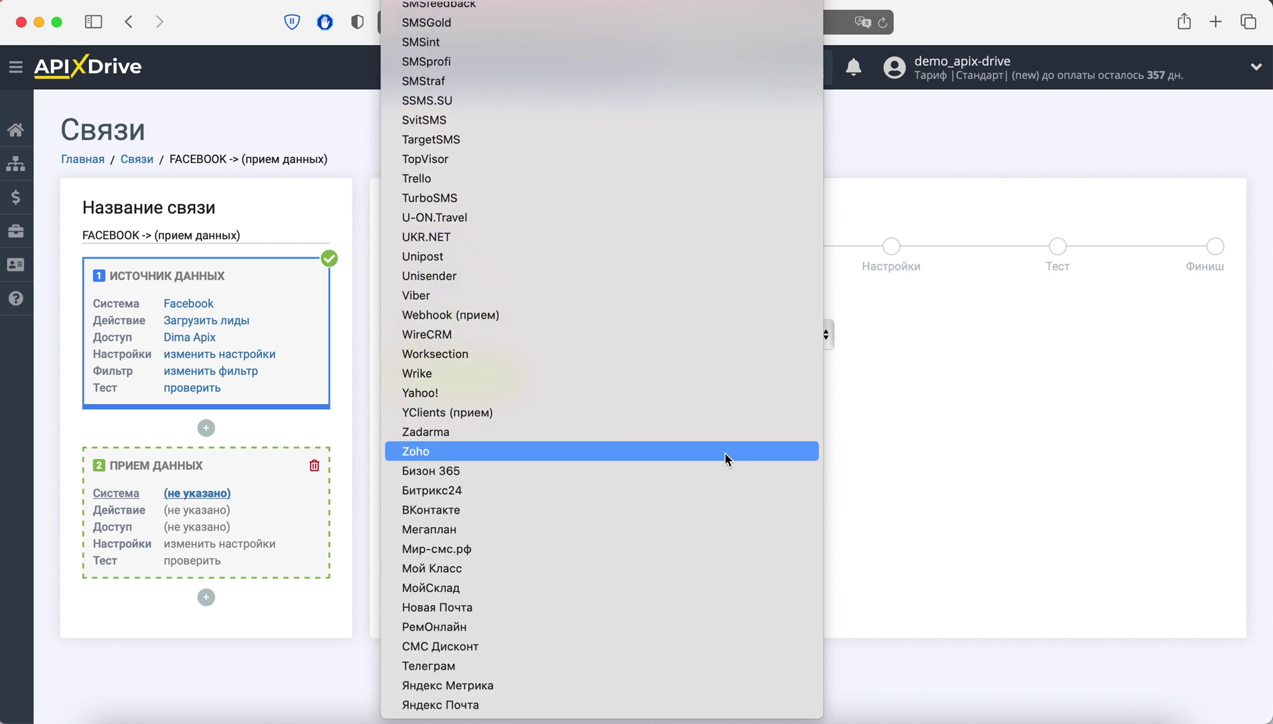
click(615, 666)
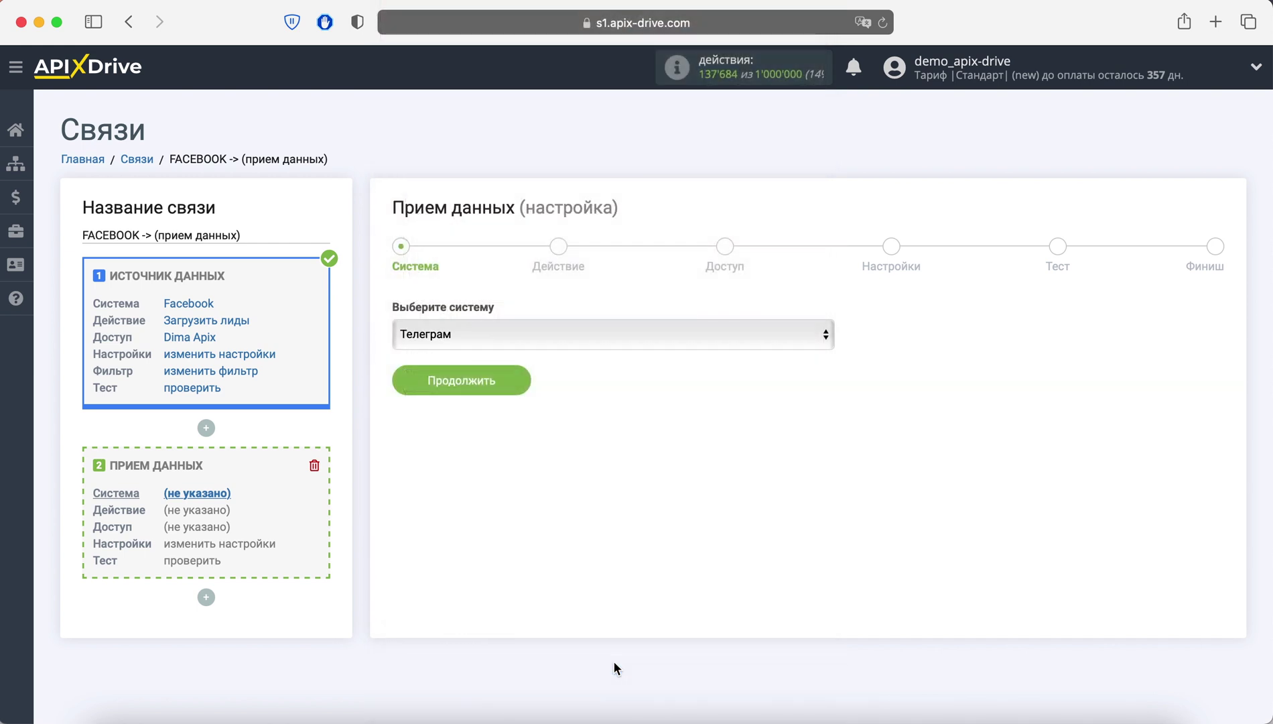
click(520, 388)
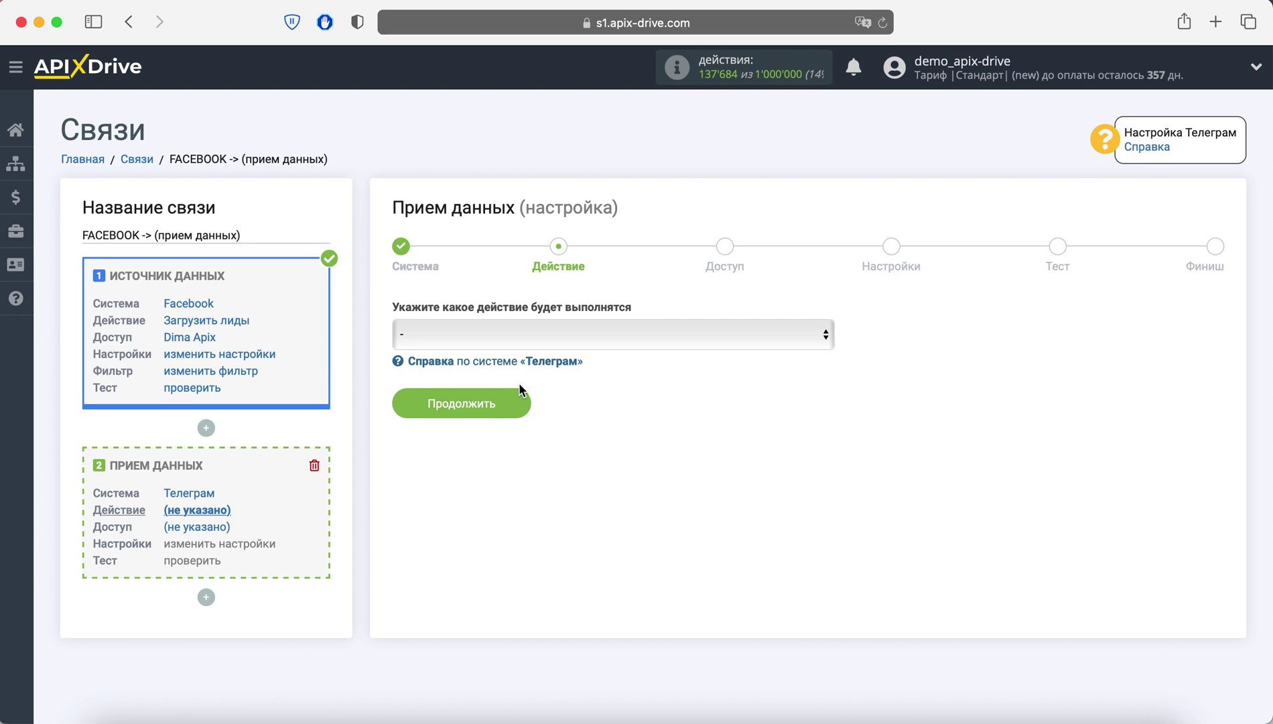
Set the Telegram action to "Отправить сообщение" and continue to the access stage.
click(522, 339)
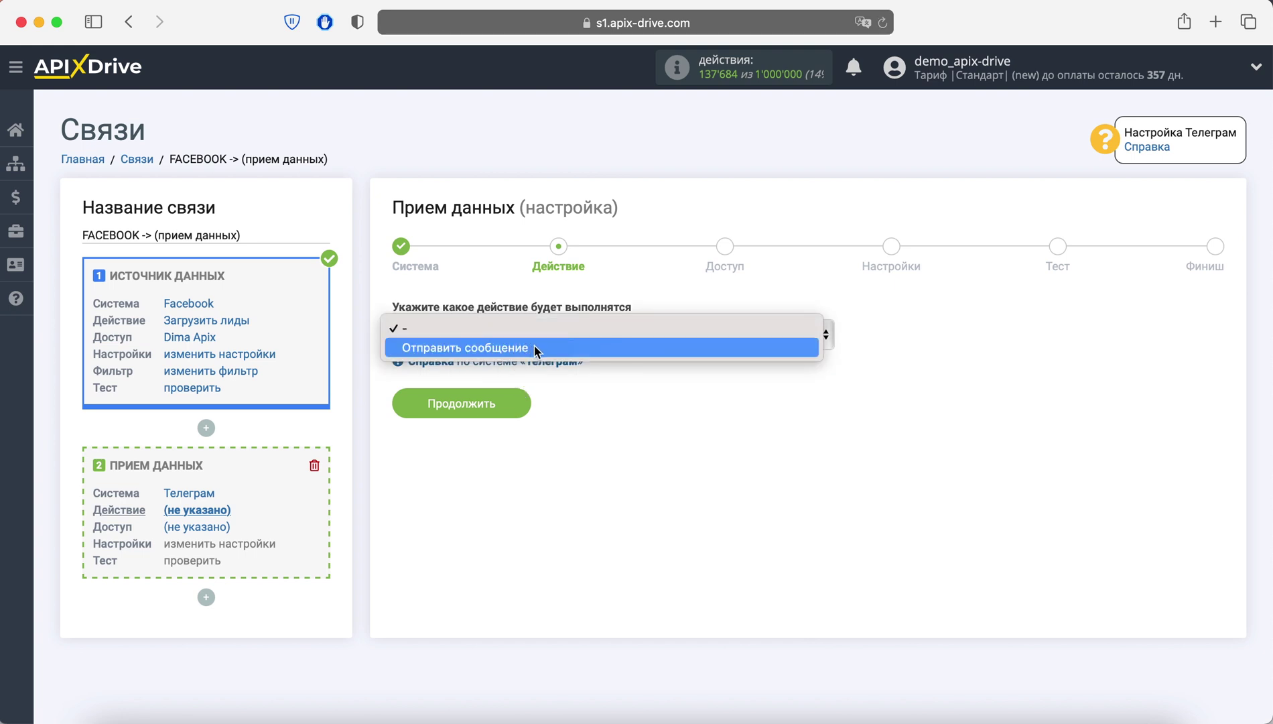
click(536, 348)
click(520, 401)
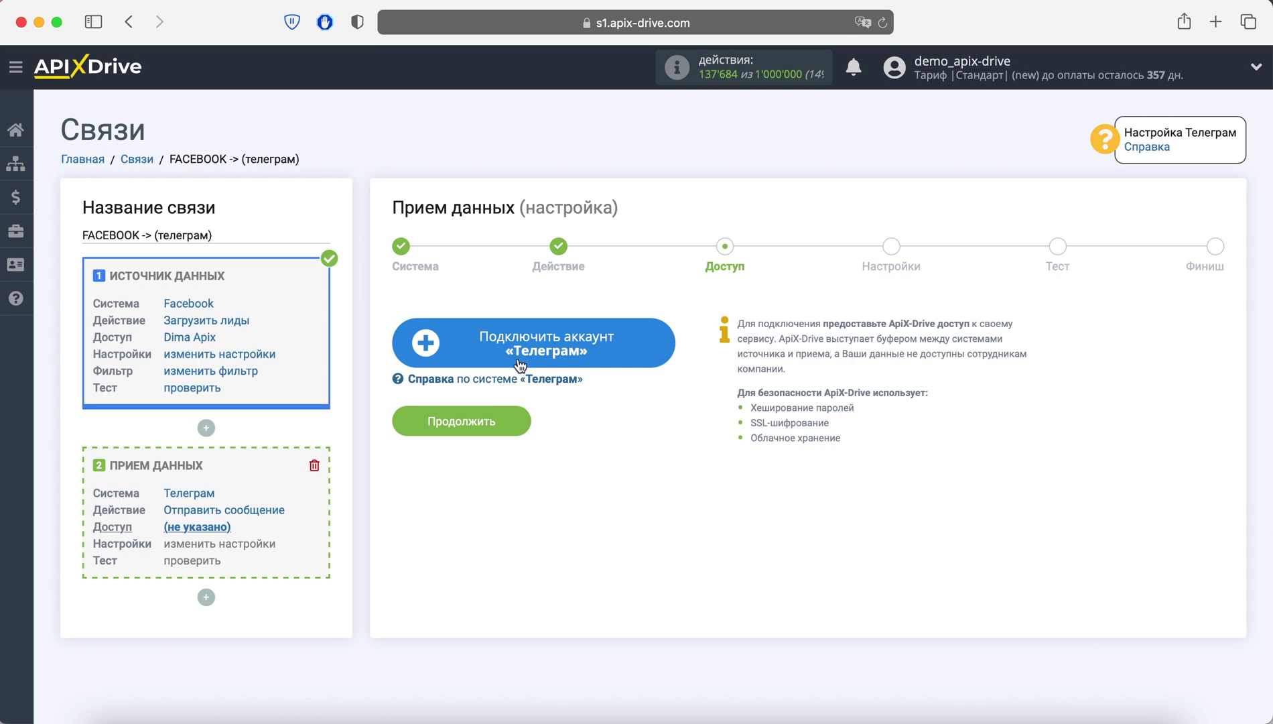
click(520, 365)
click(596, 400)
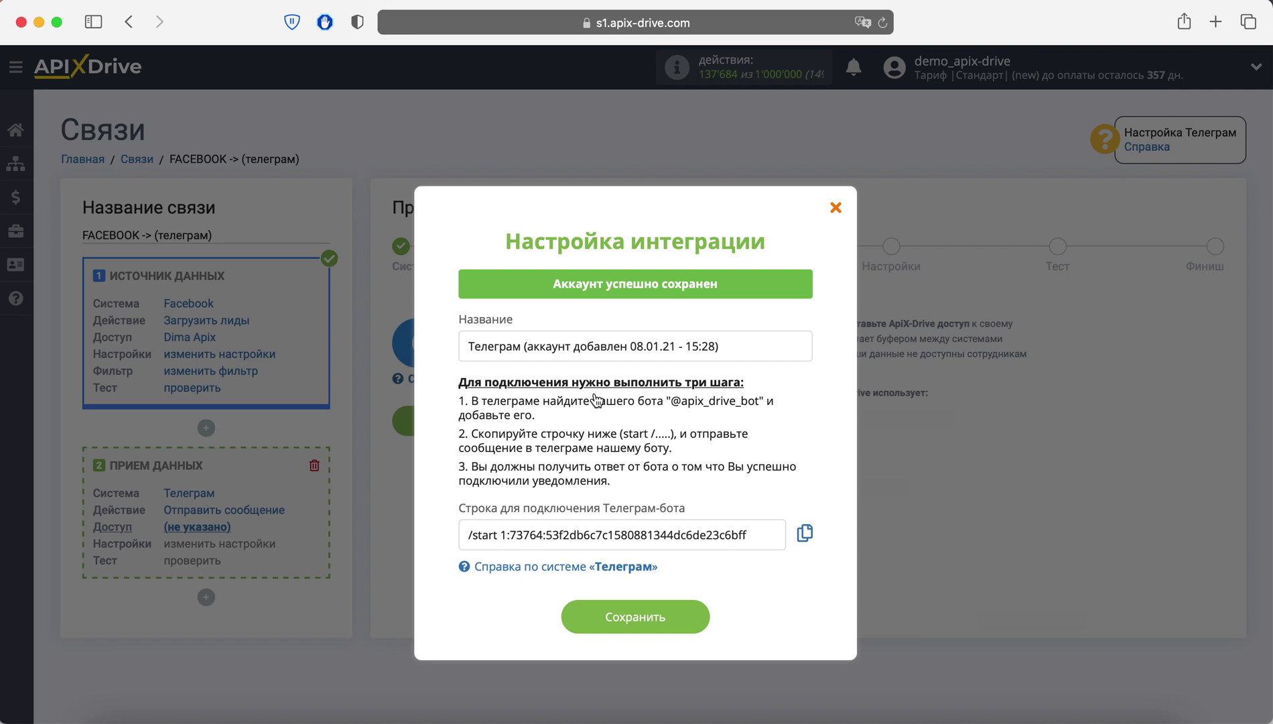
drag(670, 400, 762, 400)
right_click(730, 400)
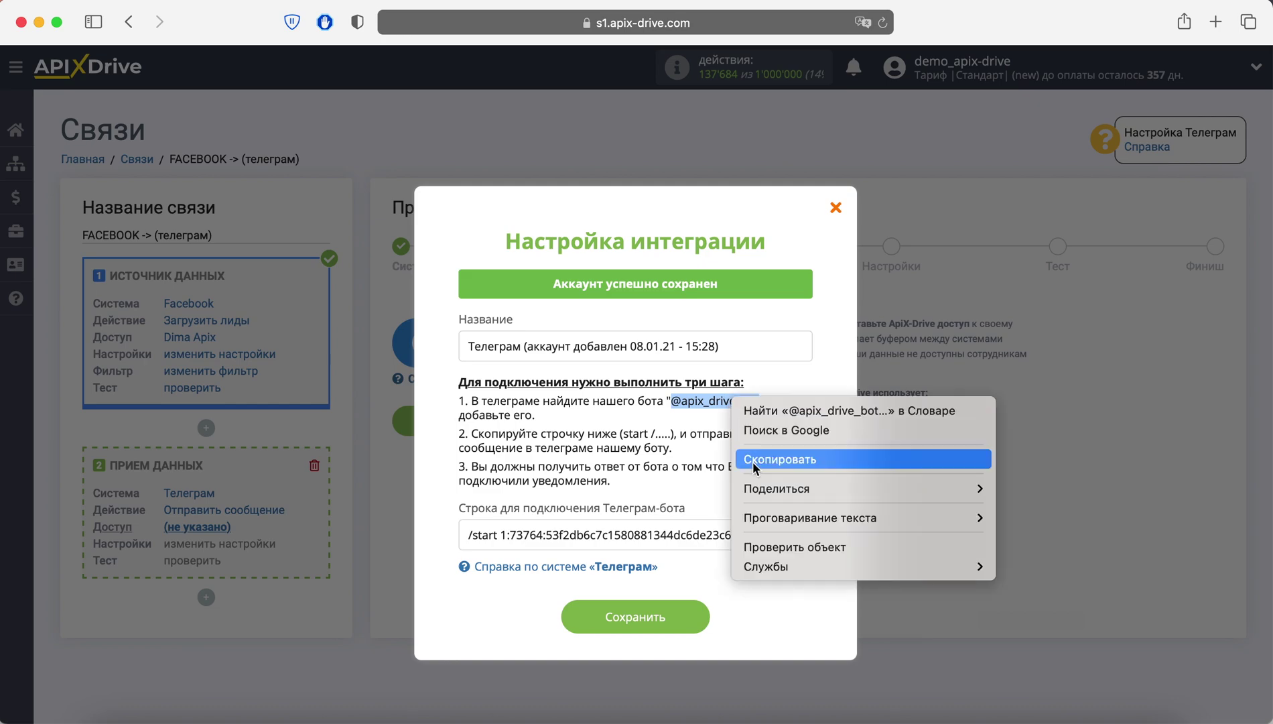
click(753, 460)
key(super+Tab)
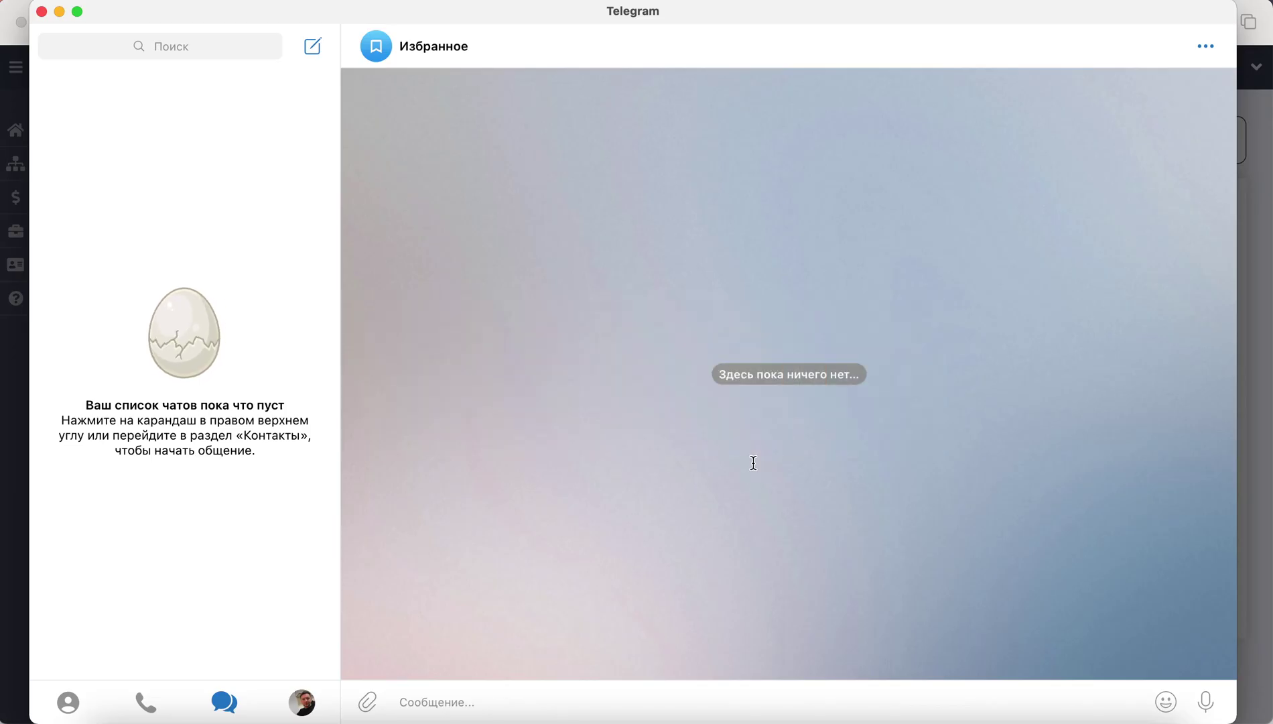
click(160, 49)
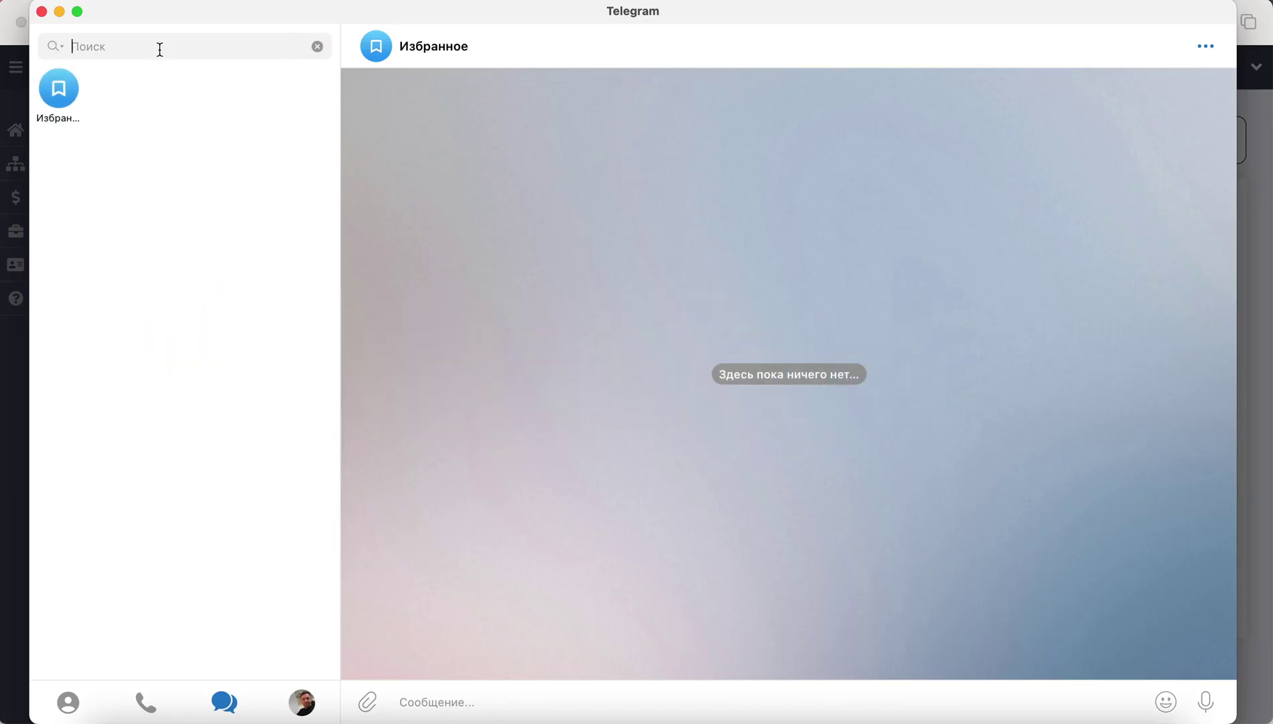
right_click(161, 52)
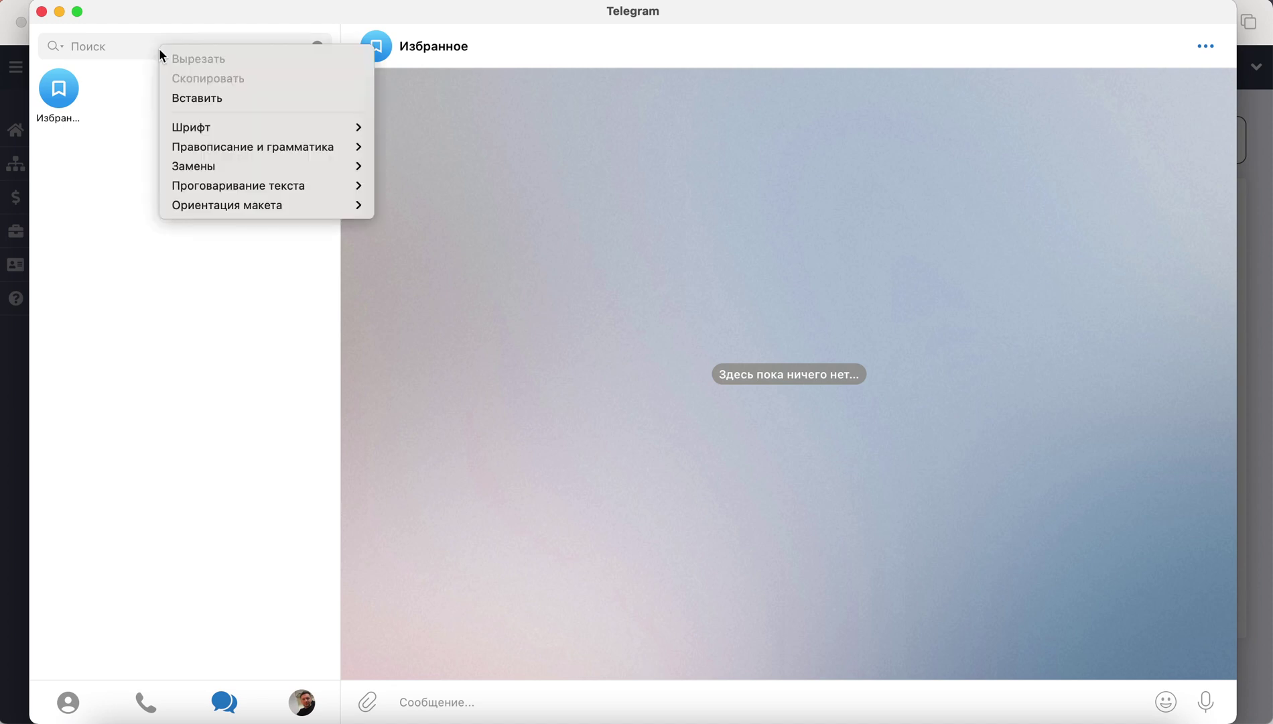
click(190, 95)
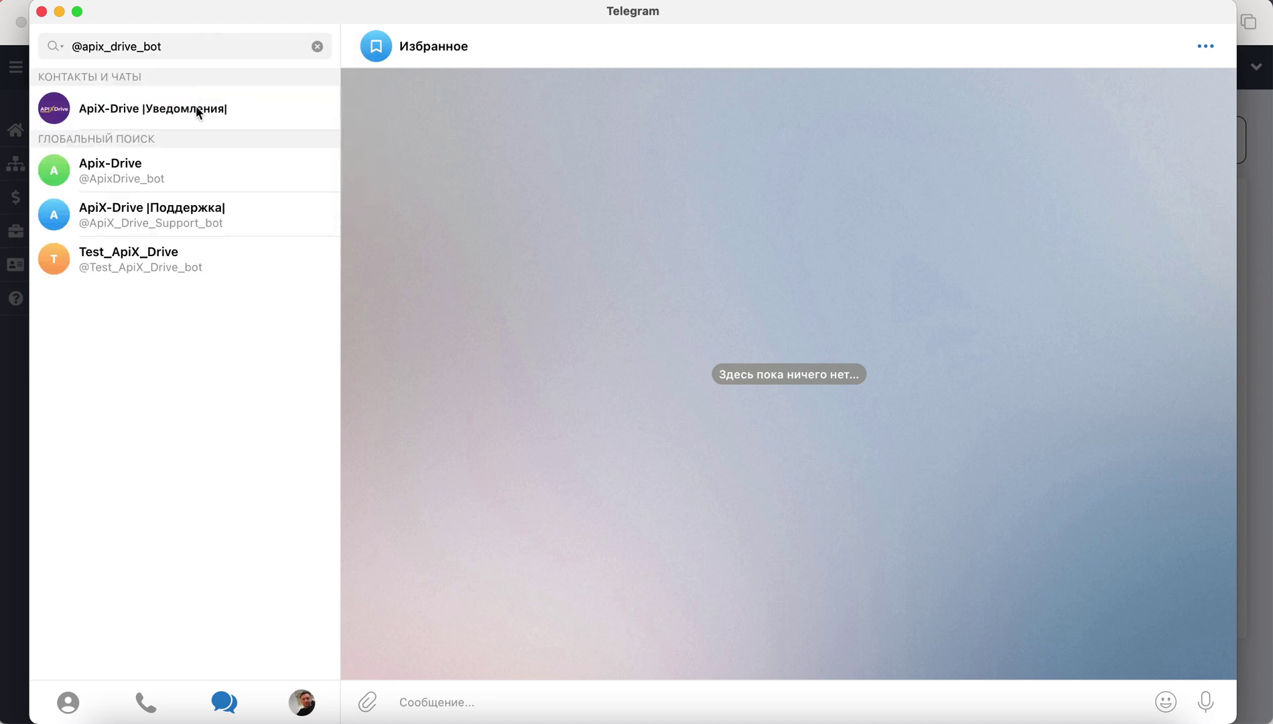
click(195, 106)
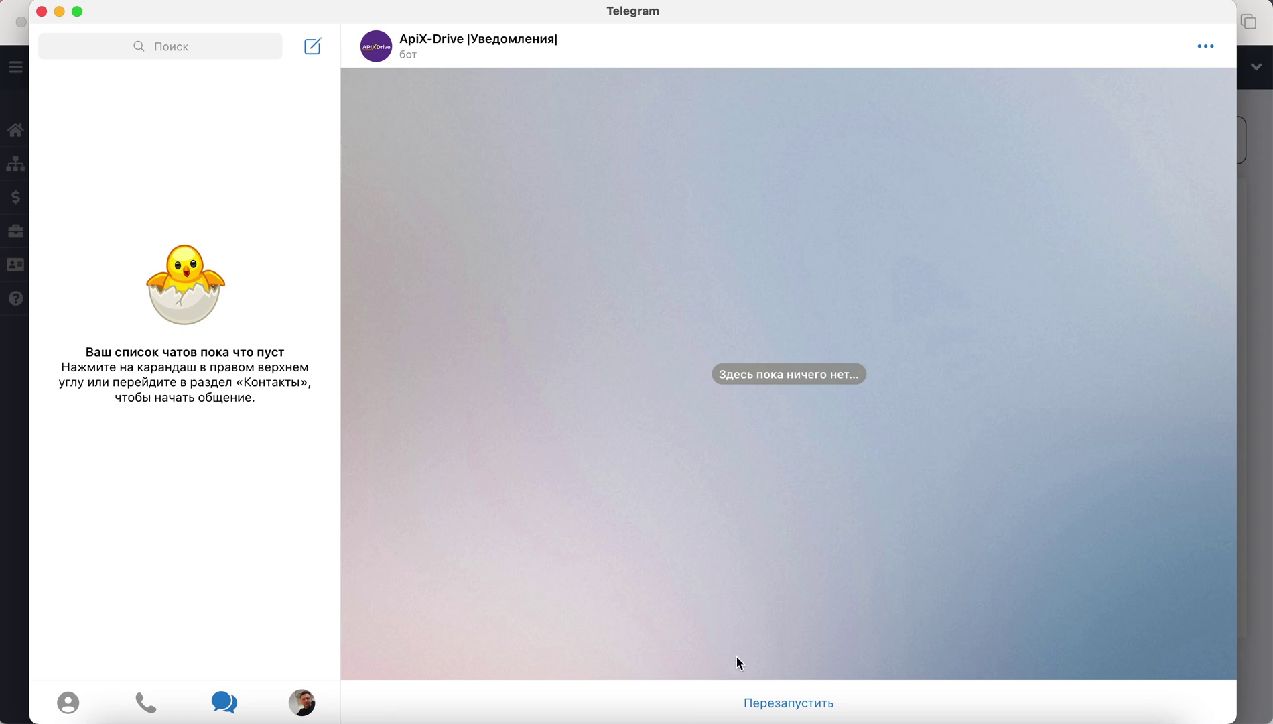
click(770, 701)
key(super+Tab)
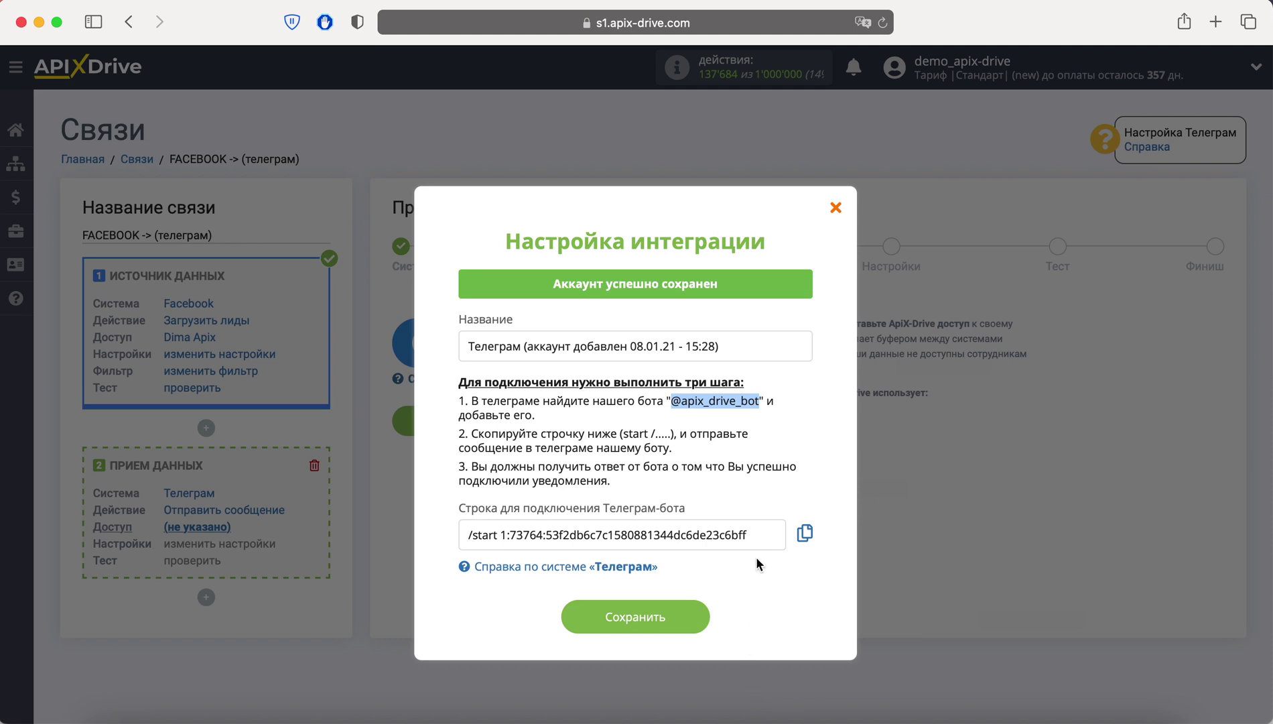
Copy the bot connection string from the integration dialog, switch to Telegram, and send it to the "ApiX-Drive |Уведомления|" bot.
drag(752, 536, 461, 542)
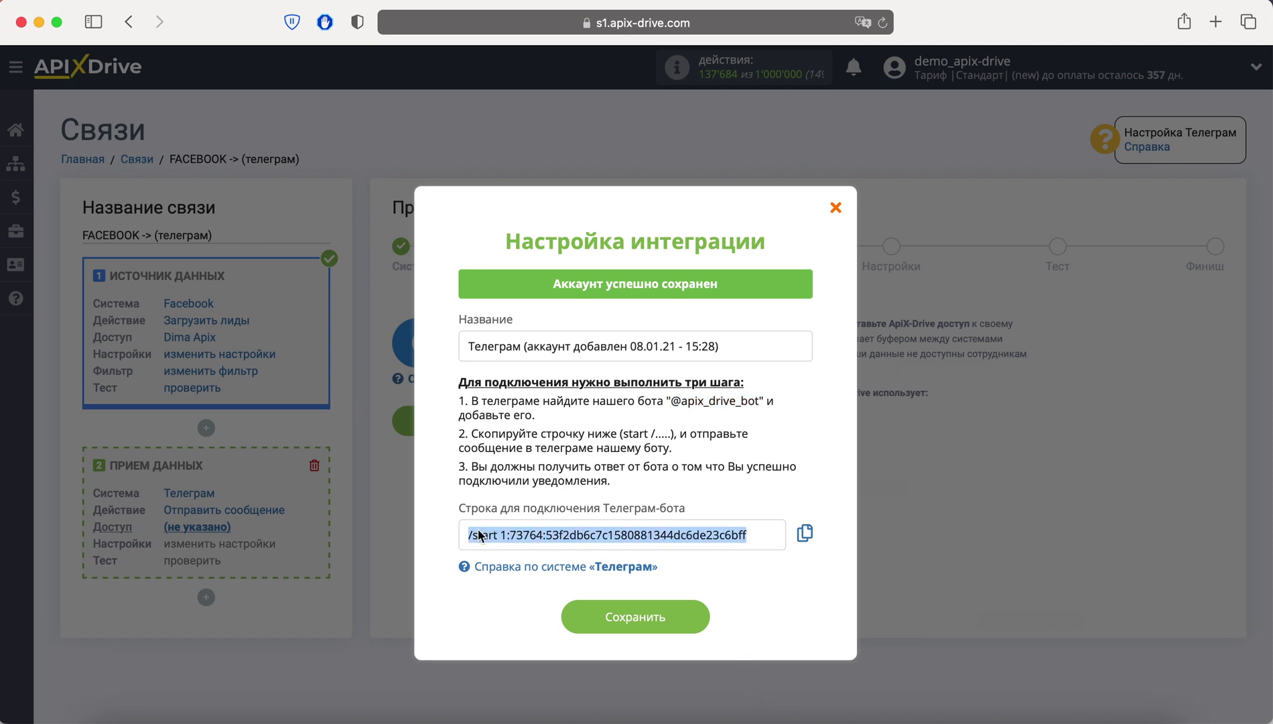
right_click(473, 534)
click(522, 509)
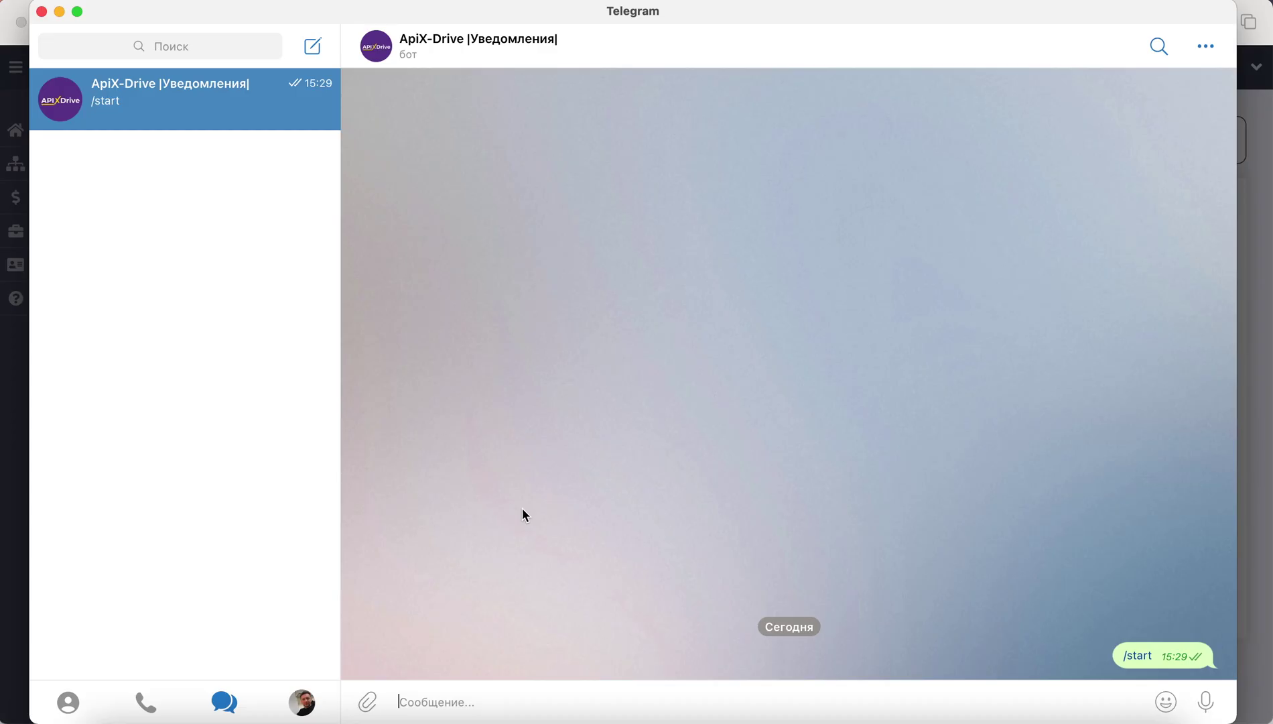
key(super+v)
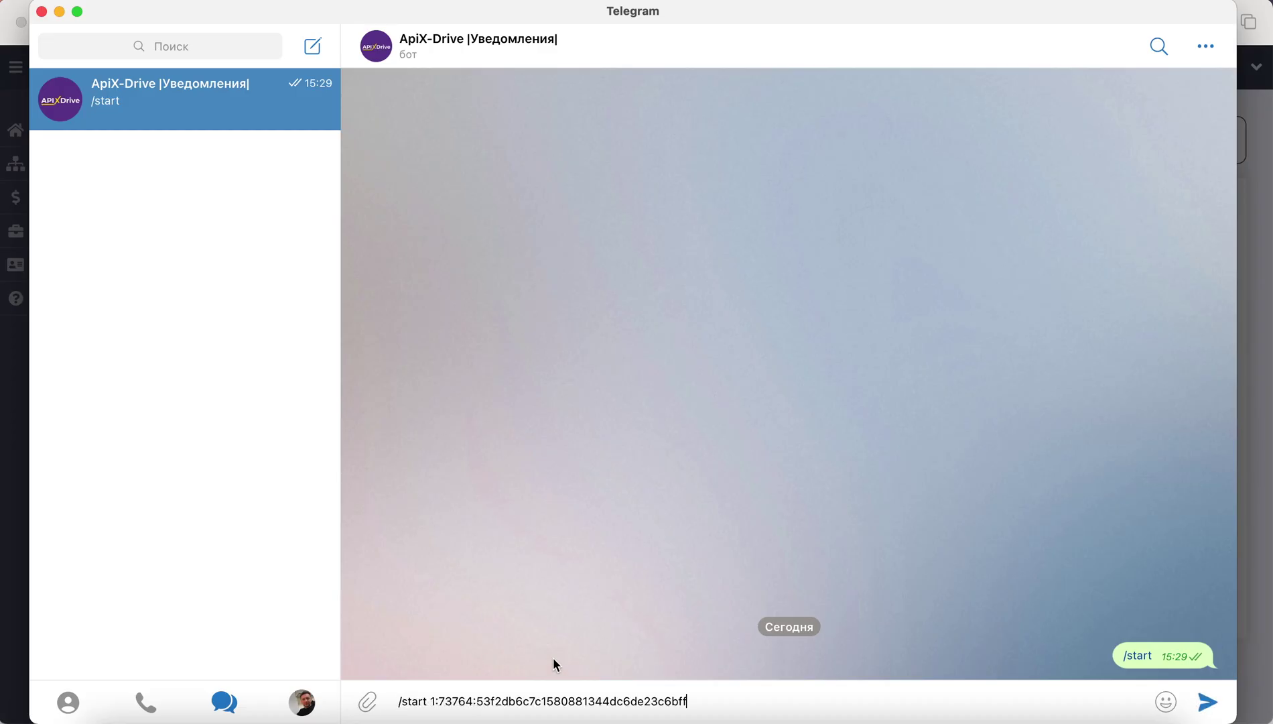
click(1208, 701)
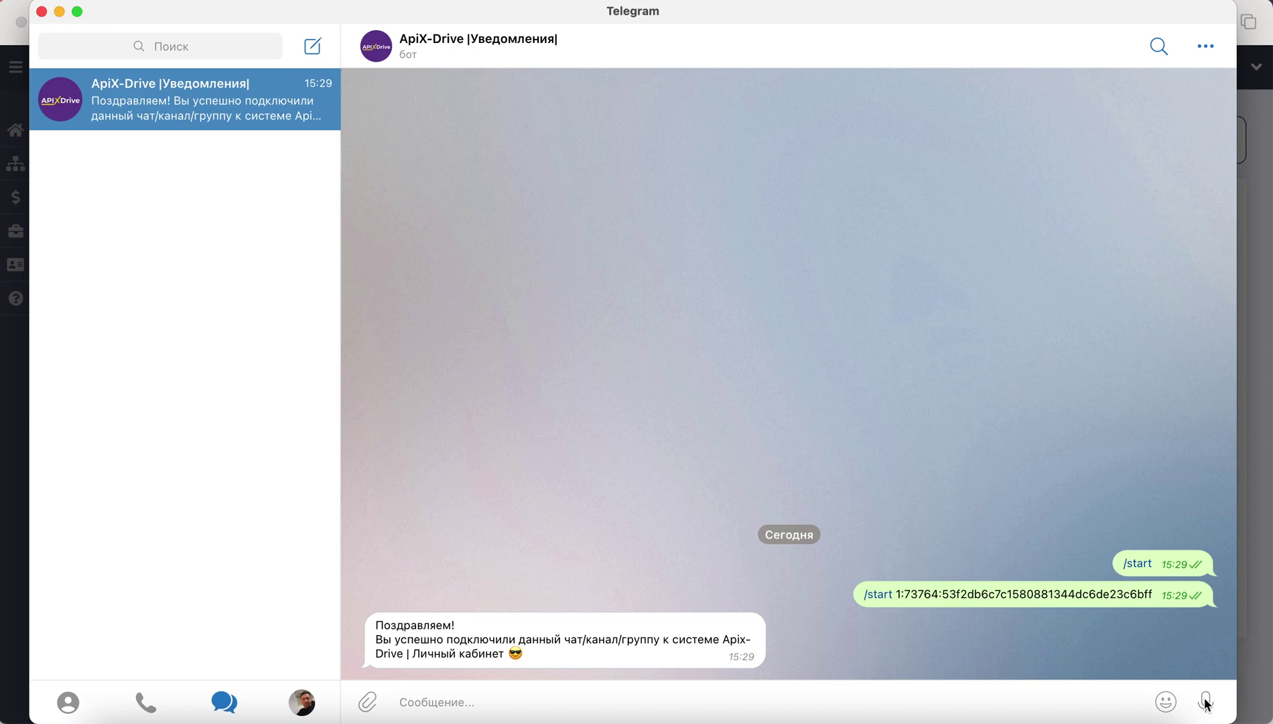
Return to the browser, save the Telegram integration, and continue to the settings with the account "Телеграм (аккаунт добавлен 08.01.21 - 15:28)".
key(super+Tab)
click(682, 620)
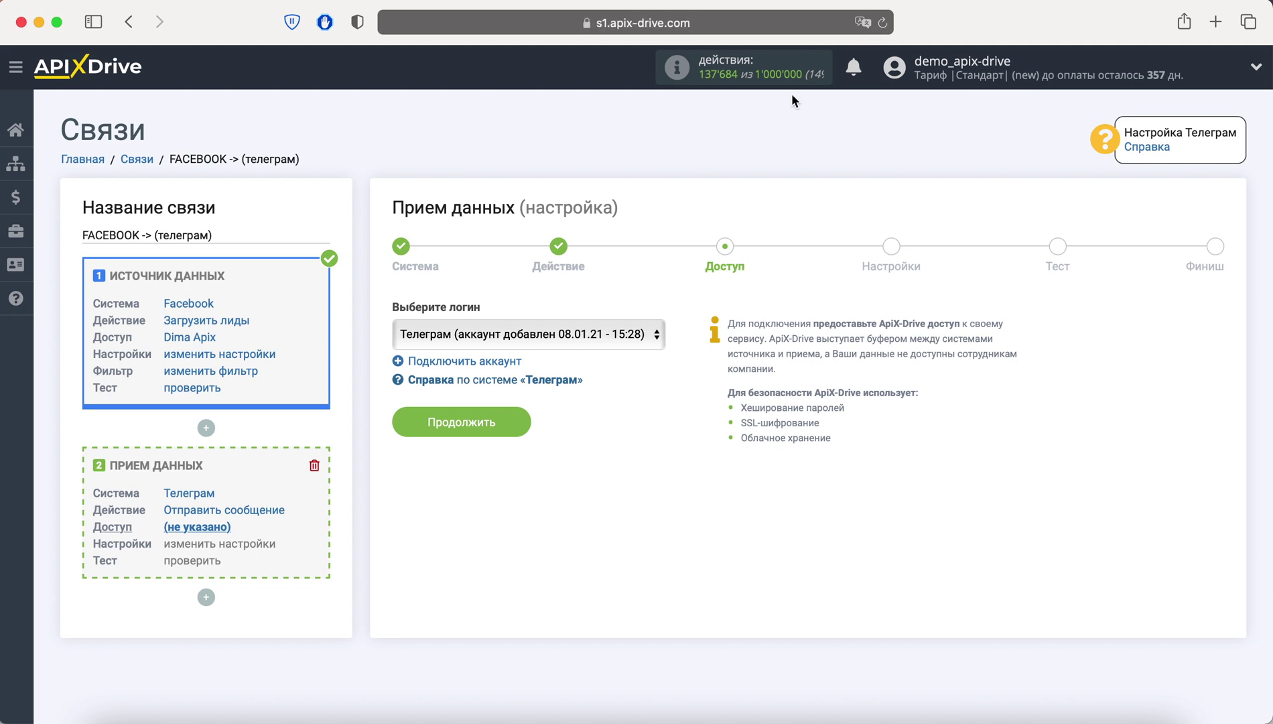
click(632, 333)
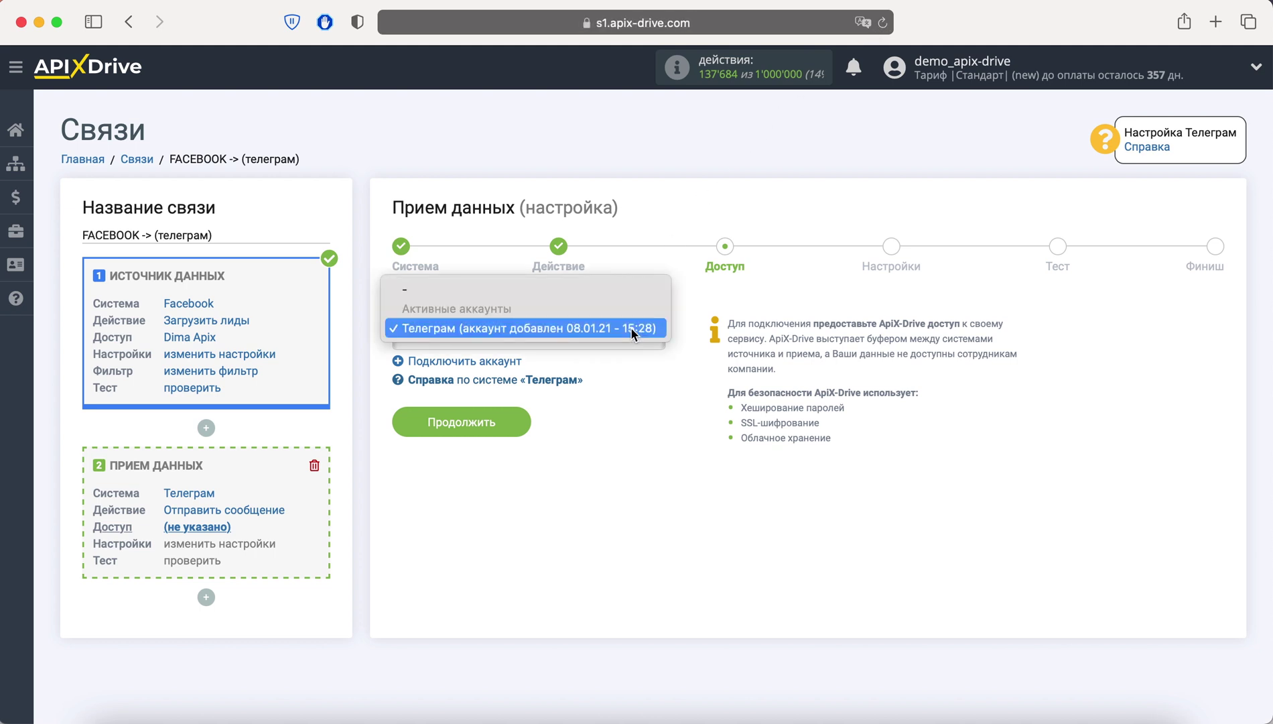
click(631, 327)
click(517, 423)
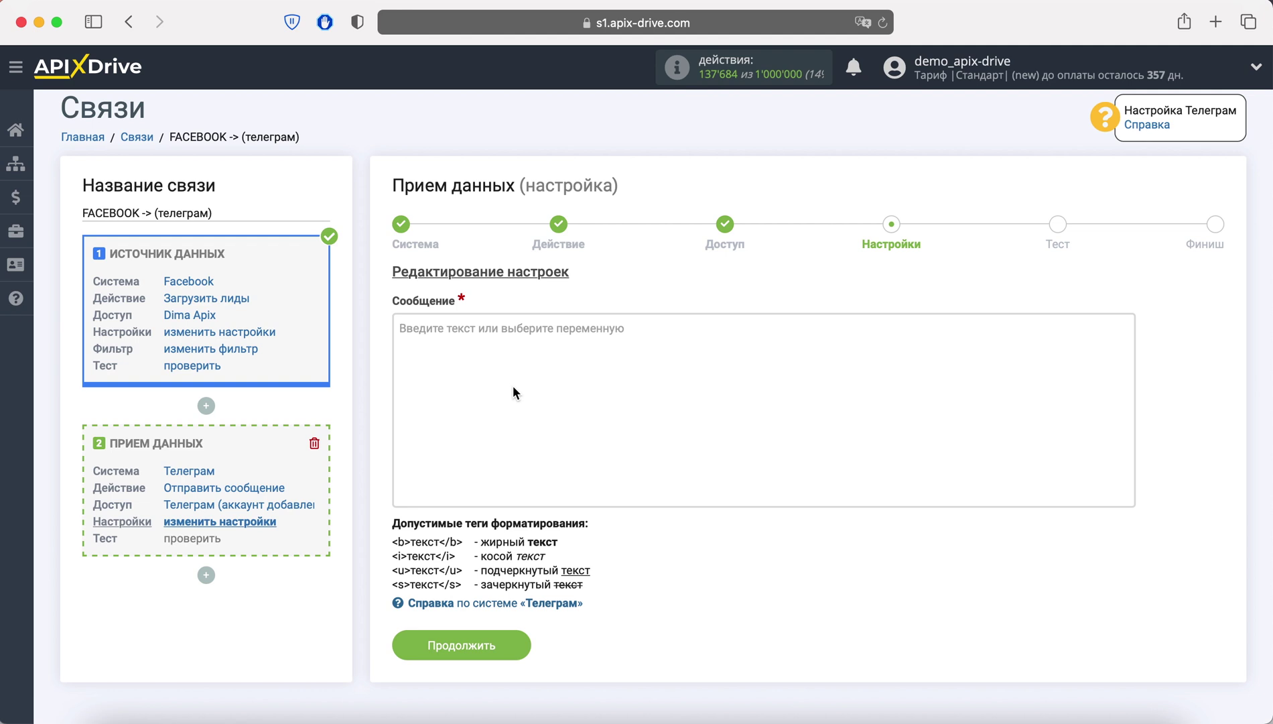
Begin the message with "Новый лид из Facebook" followed by the Facebook variable "ID лида".
click(468, 331)
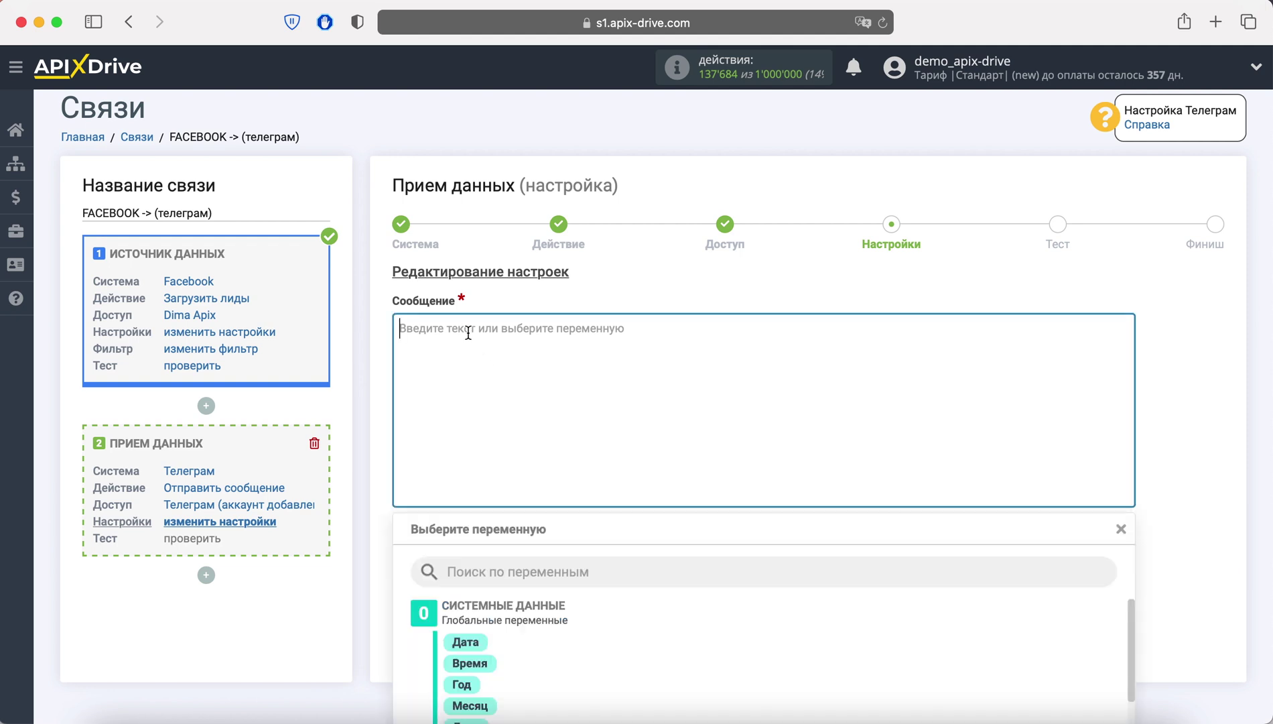
text(Новый )
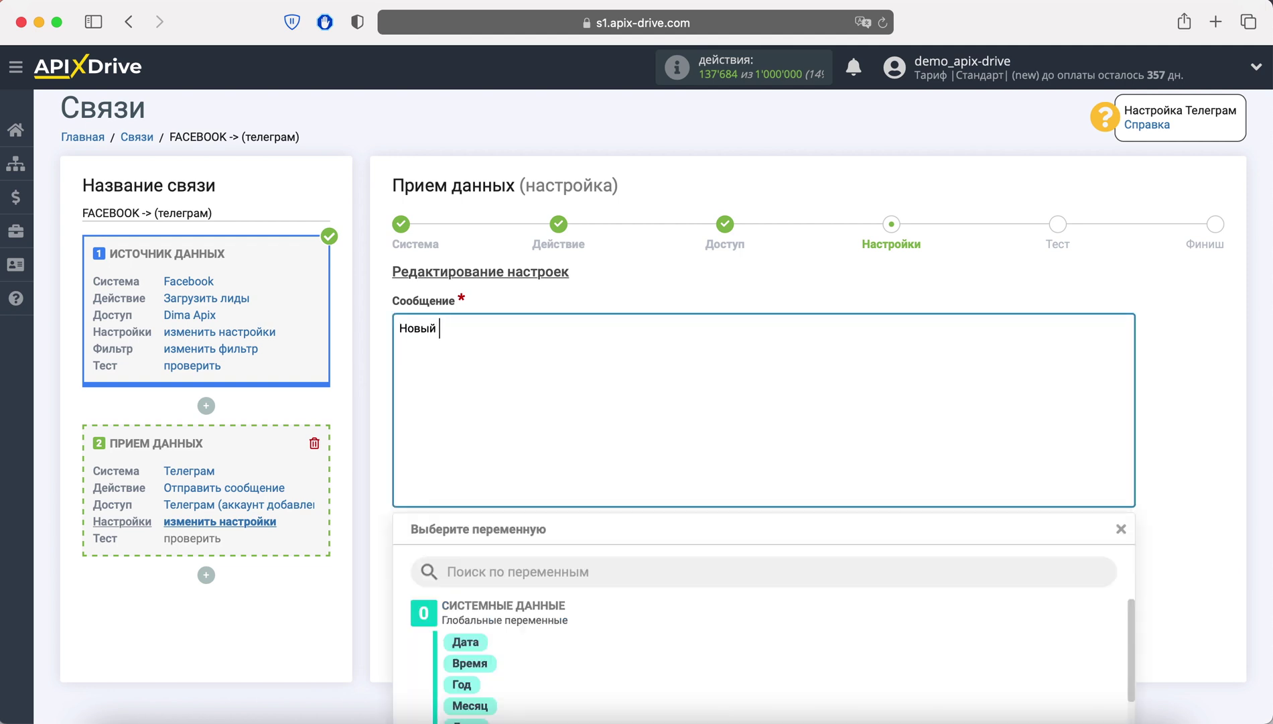
text(лид из Facebook)
scroll(410, 354, up, 1)
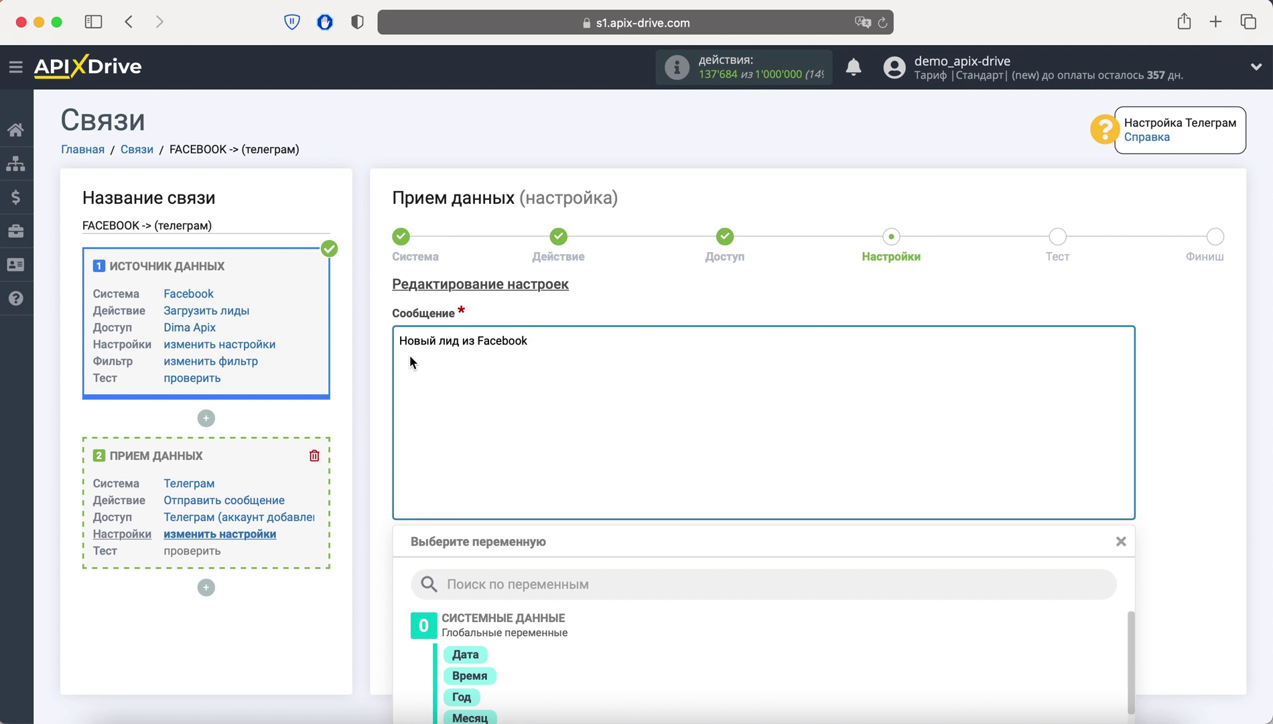
scroll(856, 649, down, 2)
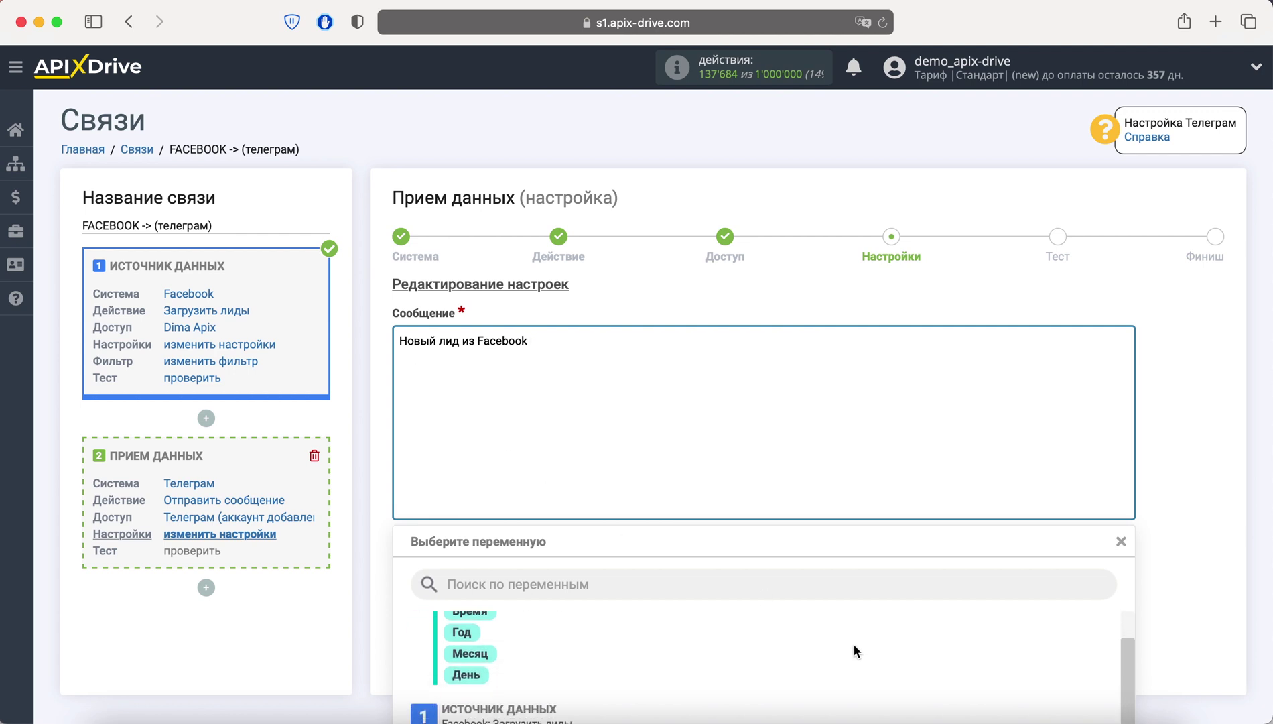
scroll(854, 643, down, 3)
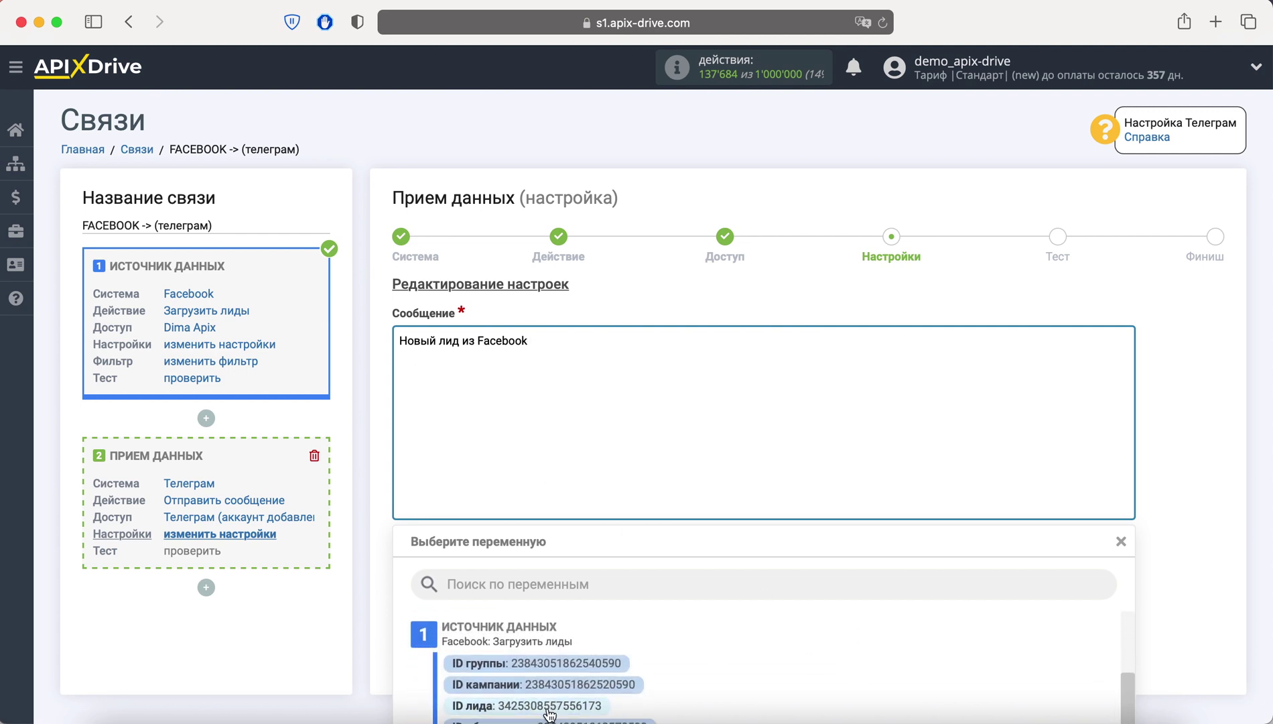
click(549, 706)
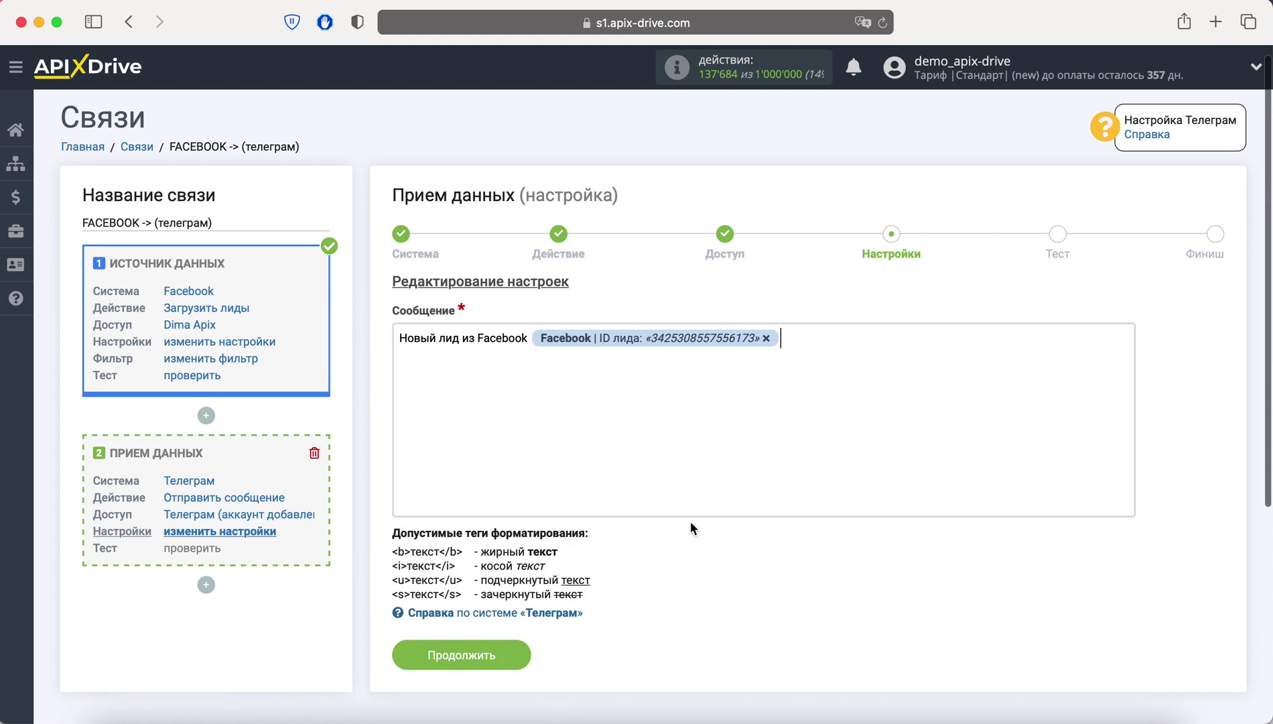
Add a message line "Имя клиента:" followed by the Facebook variable "Доп. поле: full_name".
key(Return)
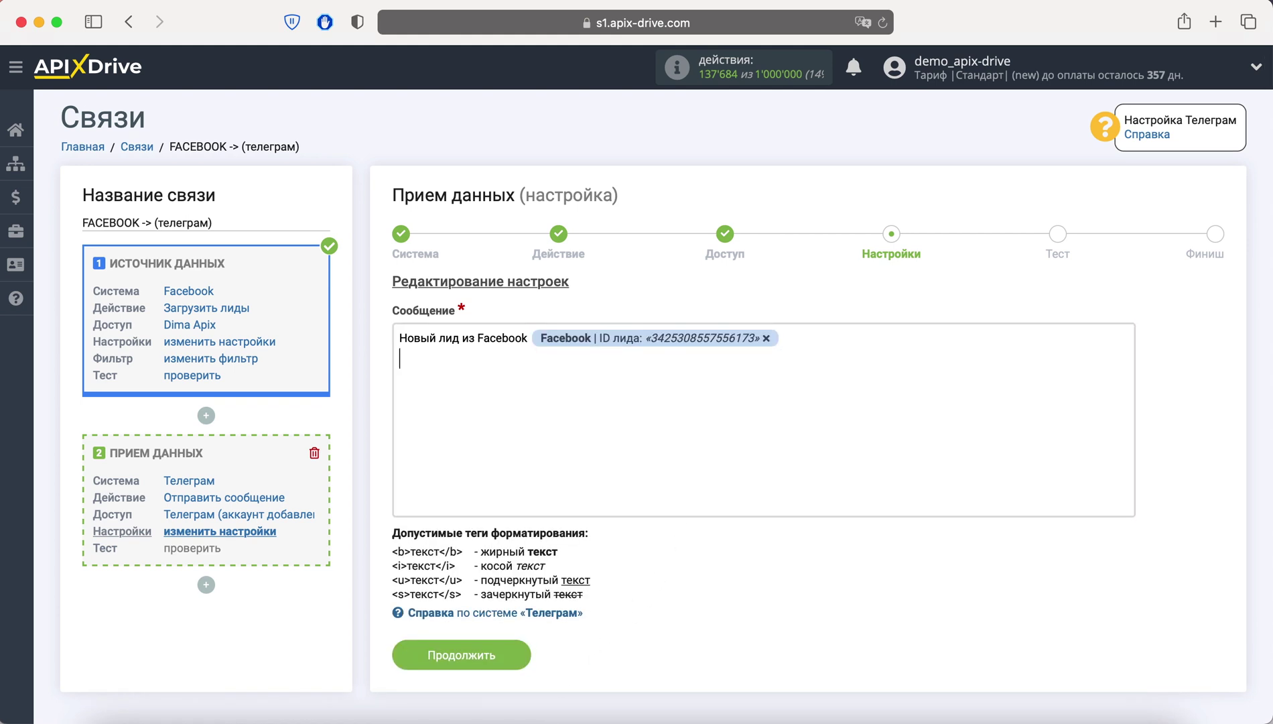
text(Имя клиента:)
click(521, 361)
scroll(771, 651, down, 1)
scroll(770, 646, down, 3)
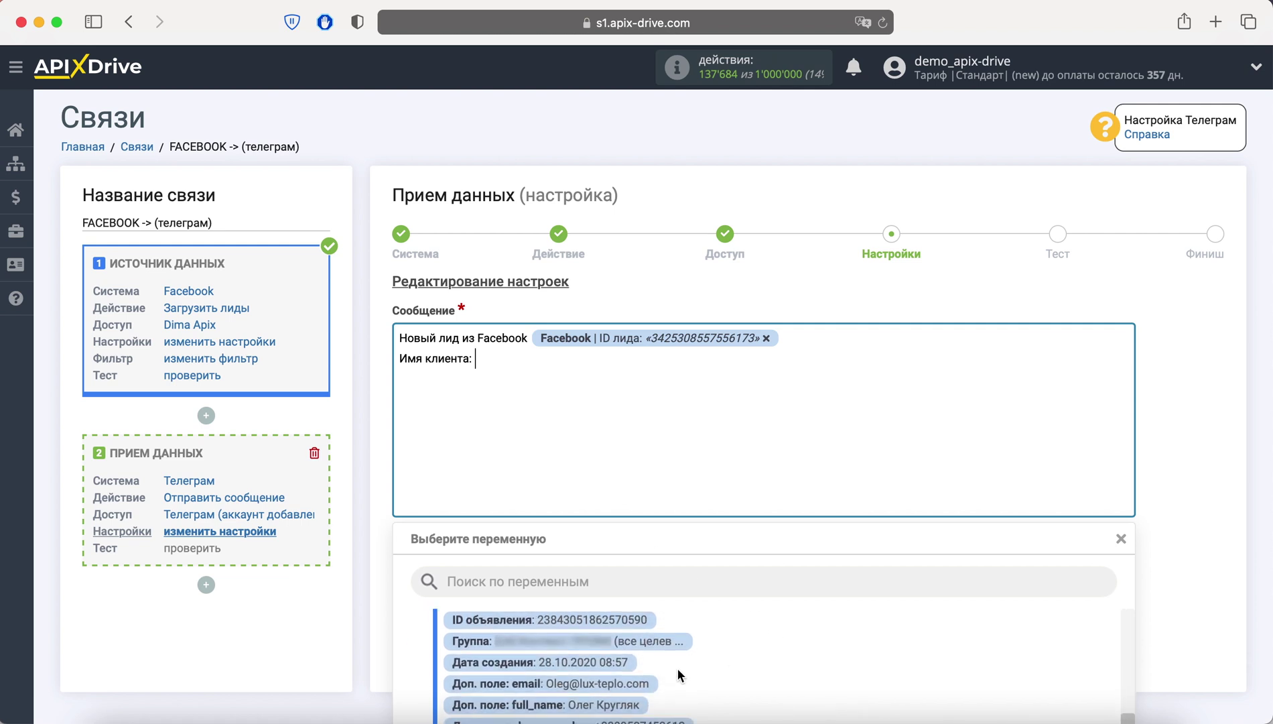
click(581, 709)
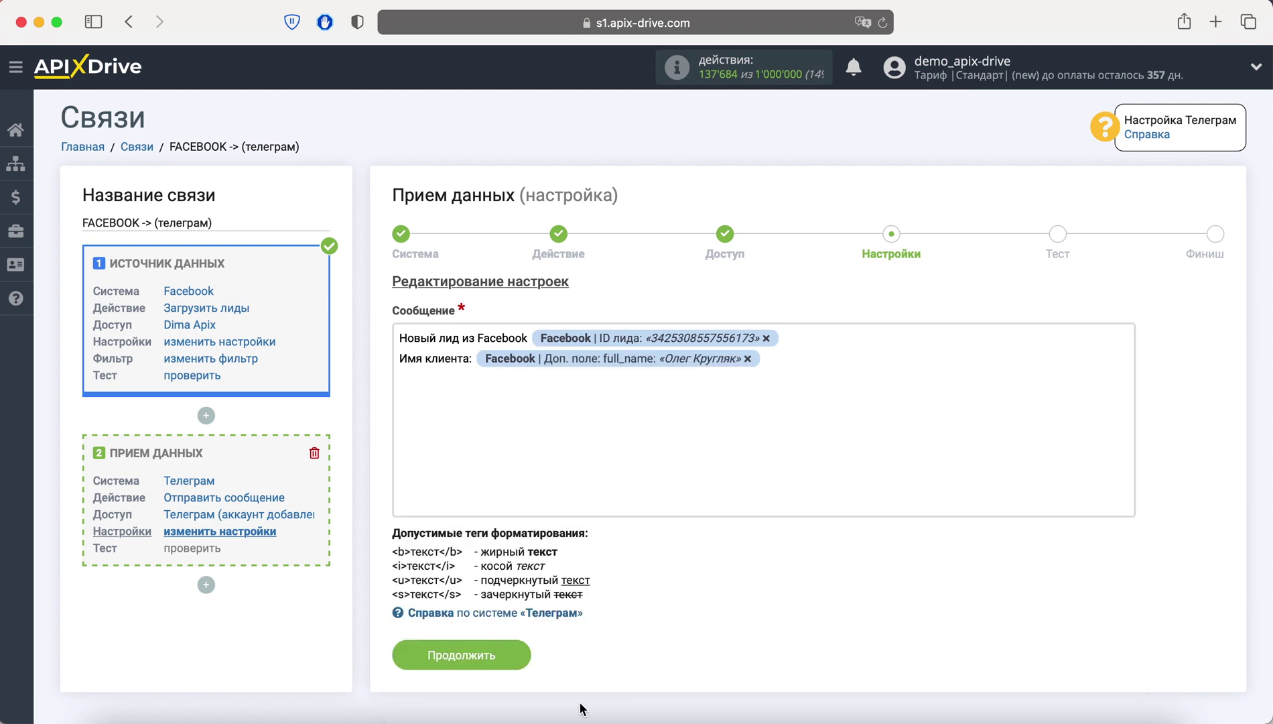
Add a message line "Email:" followed by the Facebook variable "Доп. поле: email".
key(Return)
text(Email:)
click(459, 385)
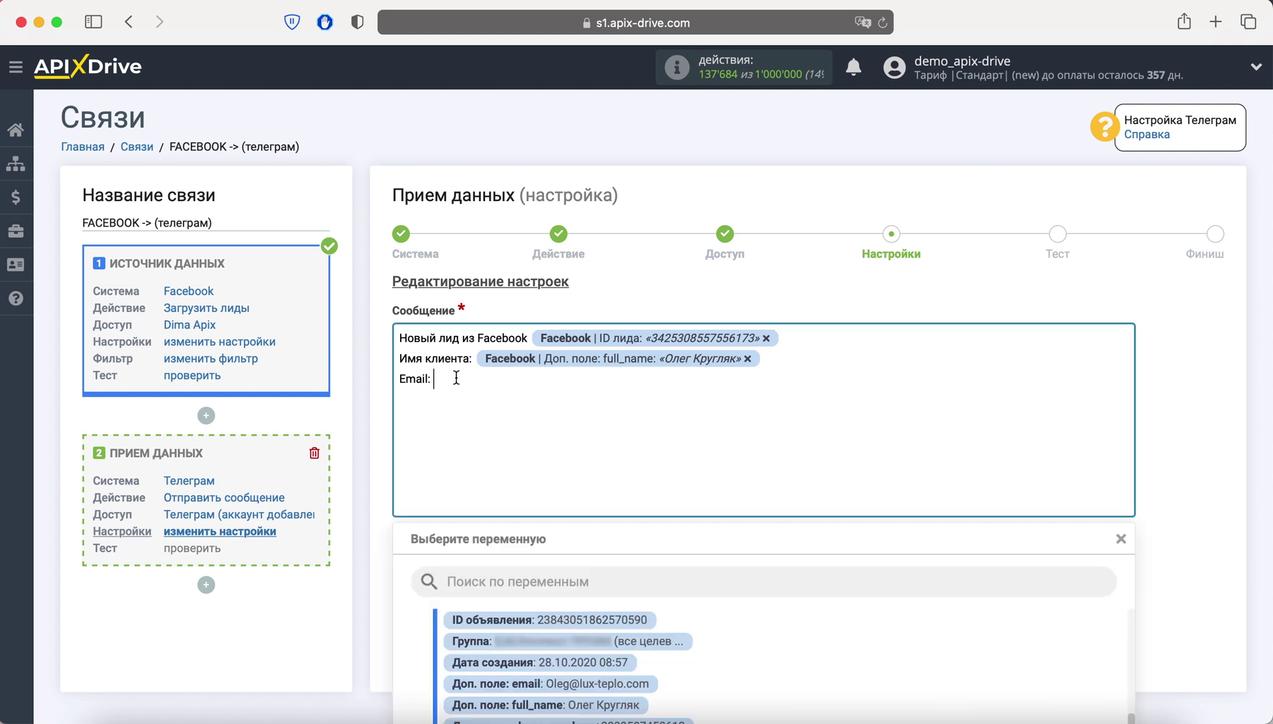
click(628, 685)
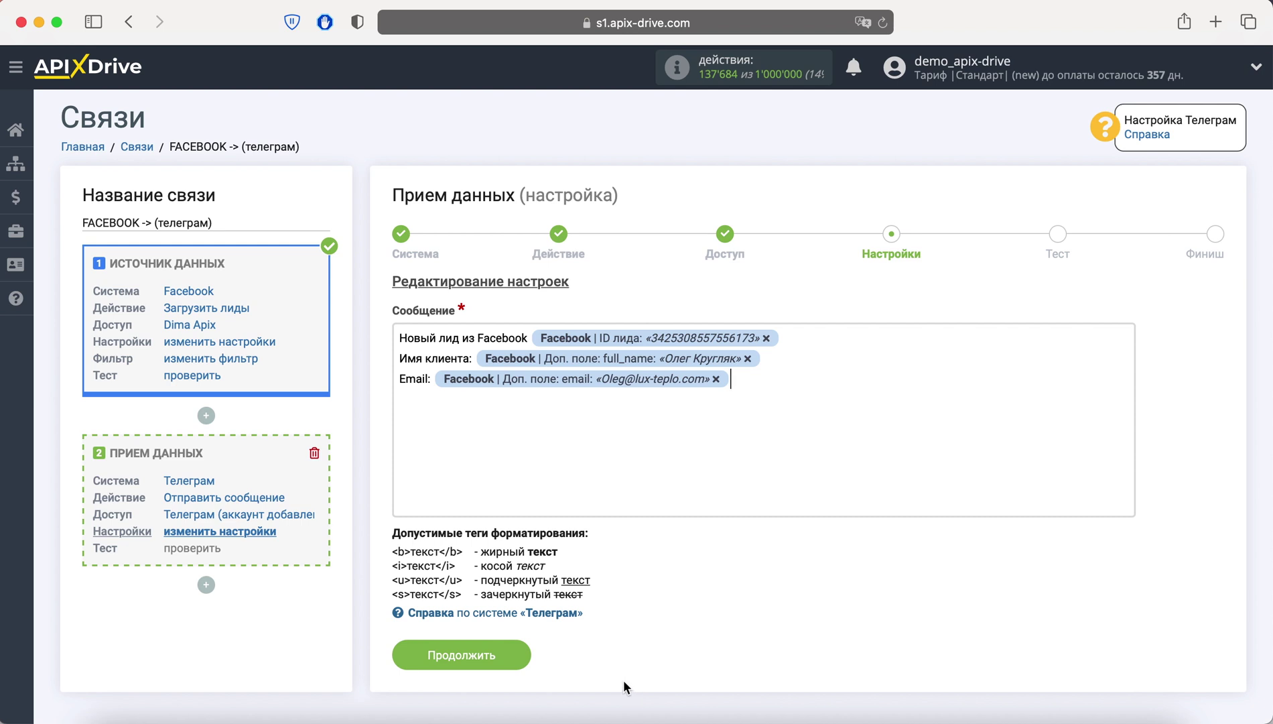
Add a message line "Телефон:" followed by the Facebook variable "Доп. поле: phone_number".
key(Return)
text(Телефон:)
click(486, 398)
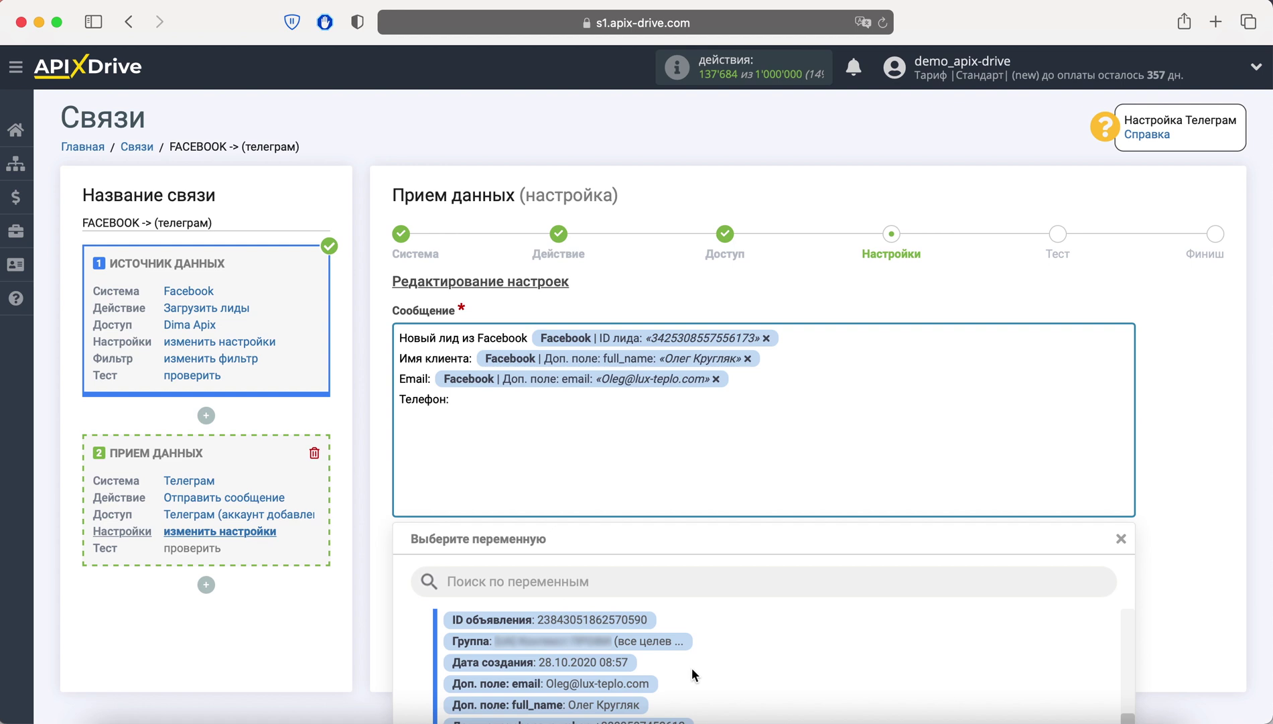
scroll(732, 667, down, 1)
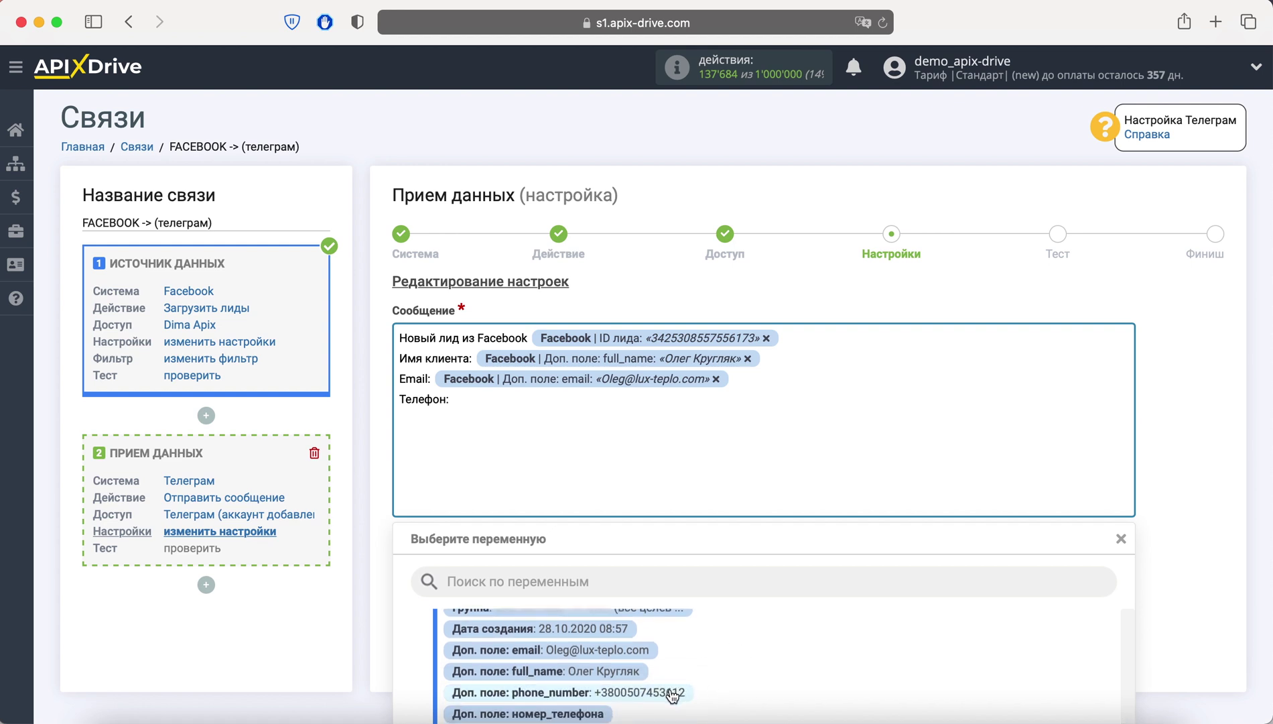
click(670, 691)
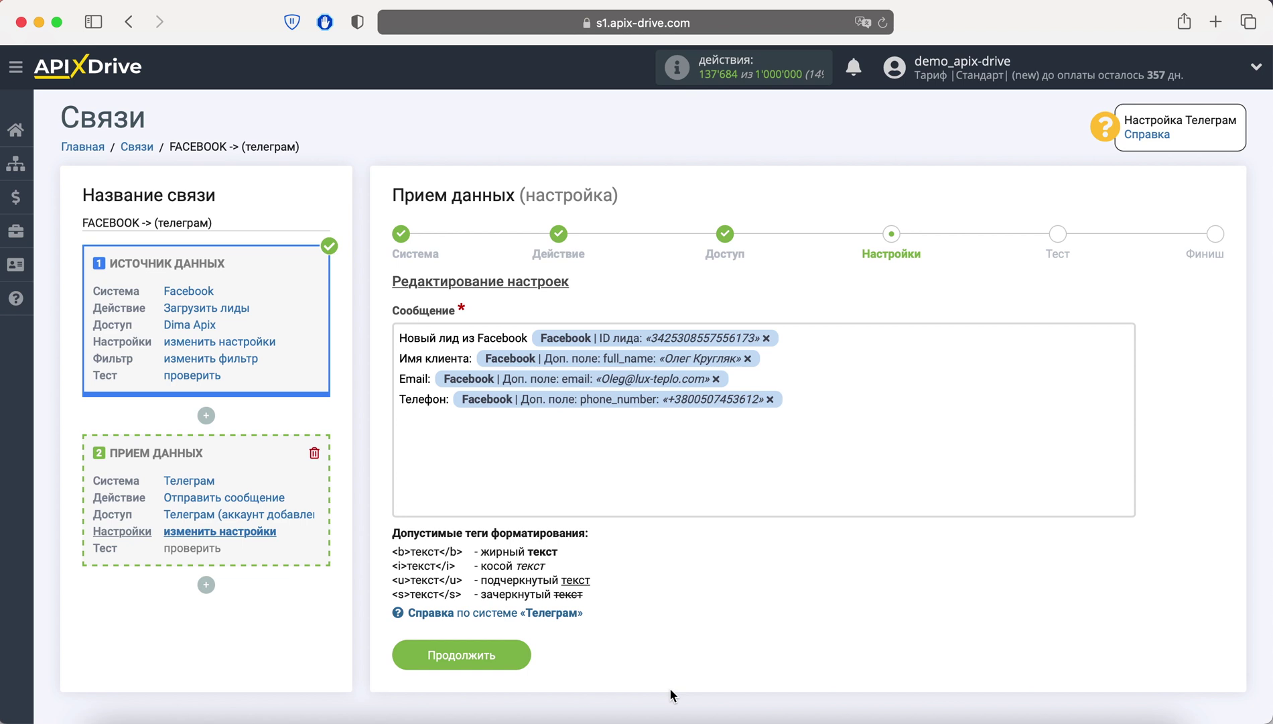
Add a message line "Группа:" followed by the Facebook variable "Группа", and continue to the test stage.
key(Return)
text(Группа:)
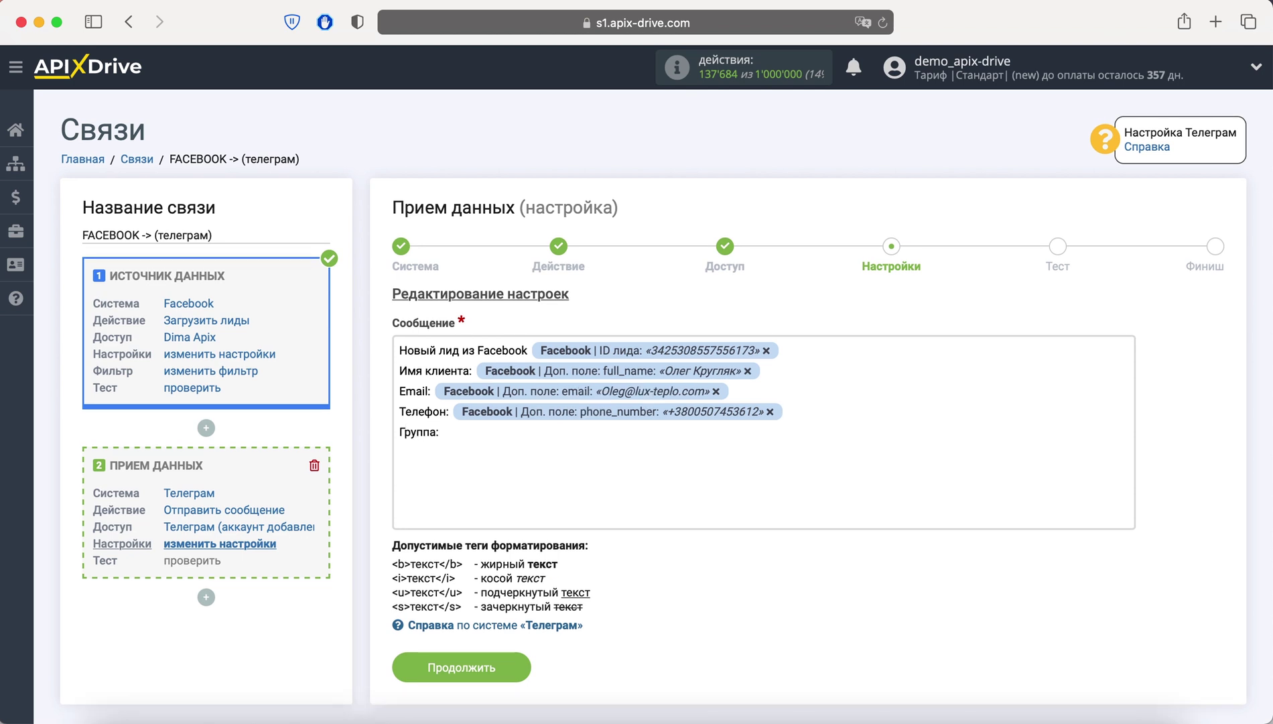
click(513, 436)
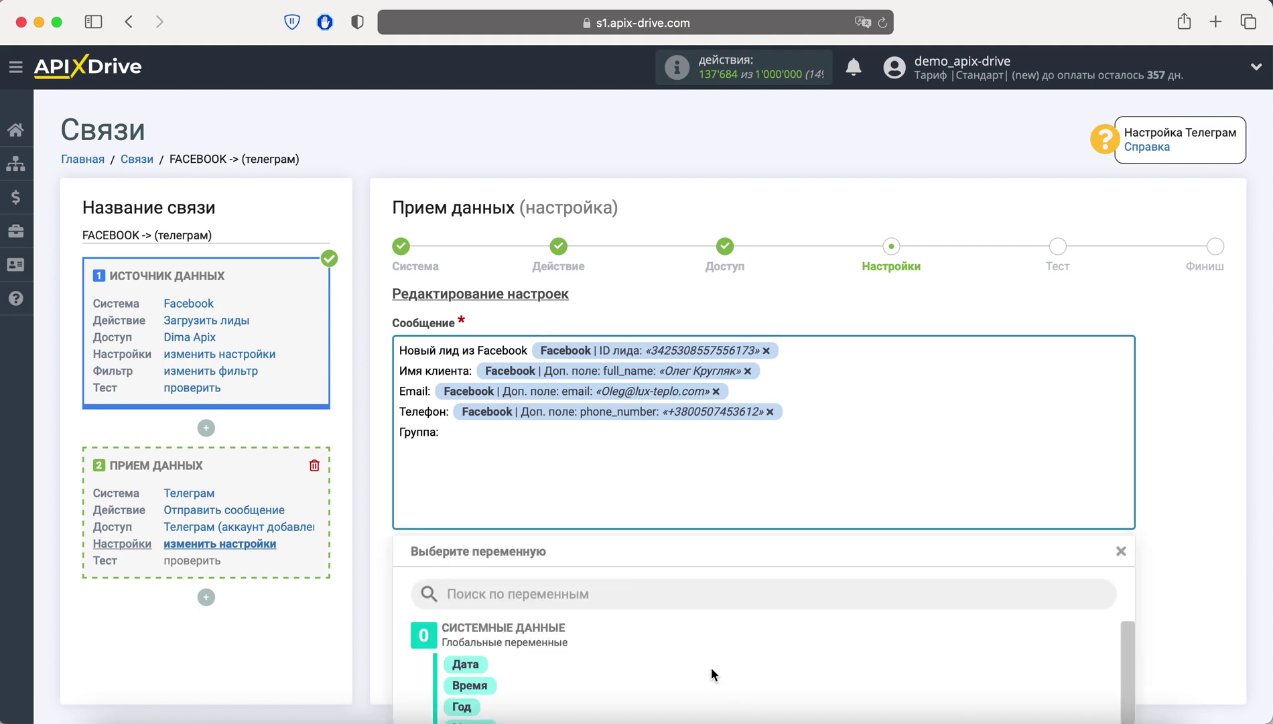
scroll(711, 673, down, 5)
scroll(711, 674, down, 3)
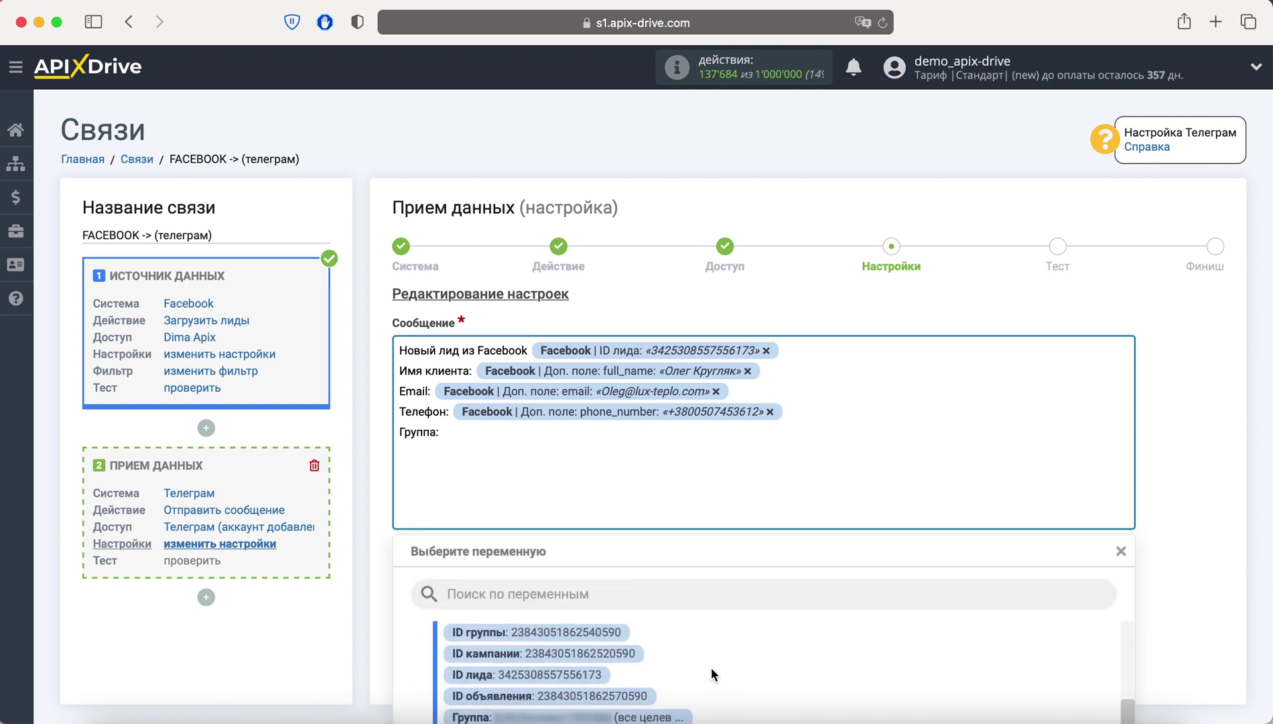
click(623, 707)
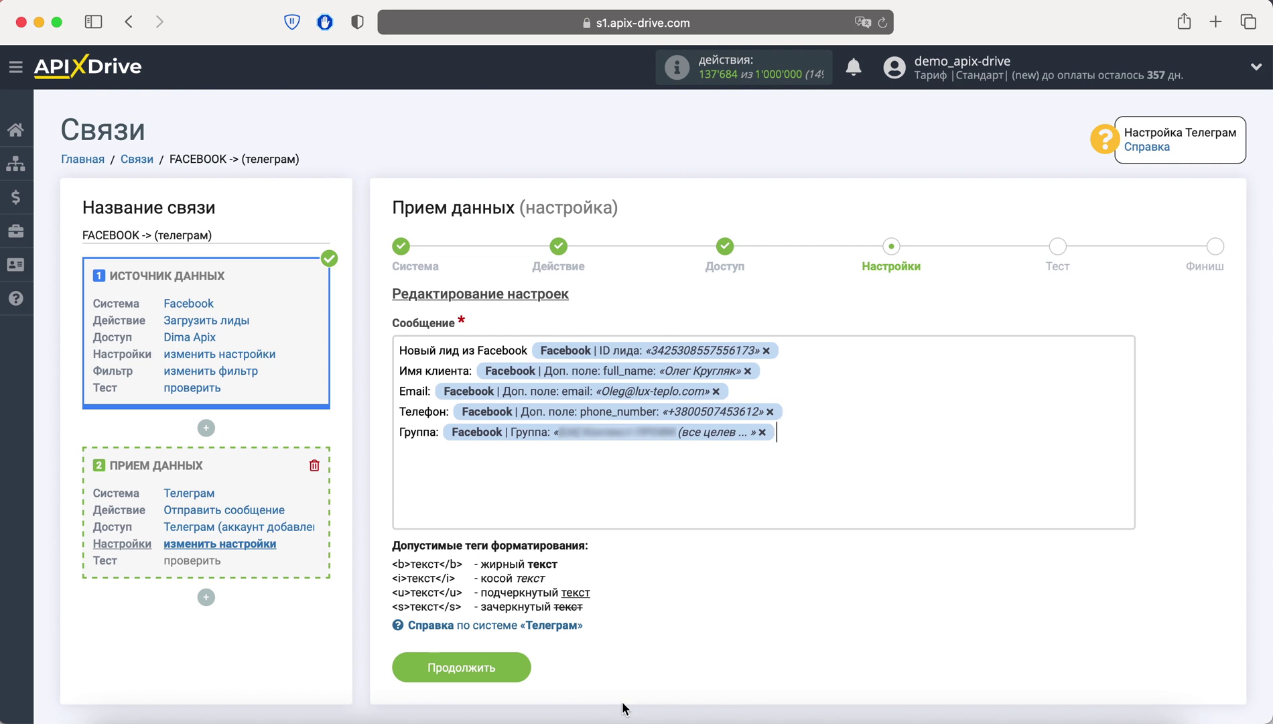
click(509, 675)
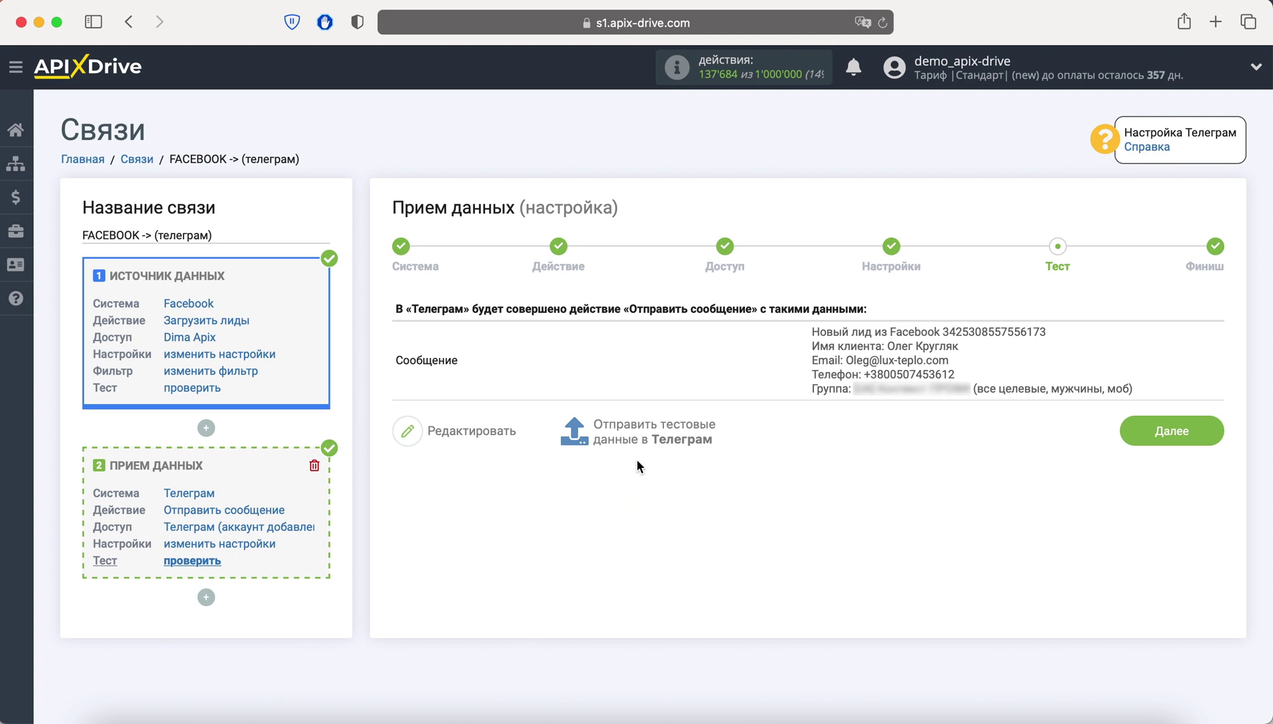
Send the test data to Telegram, check the message in the bot chat, and continue to the finish stage in the browser.
click(639, 442)
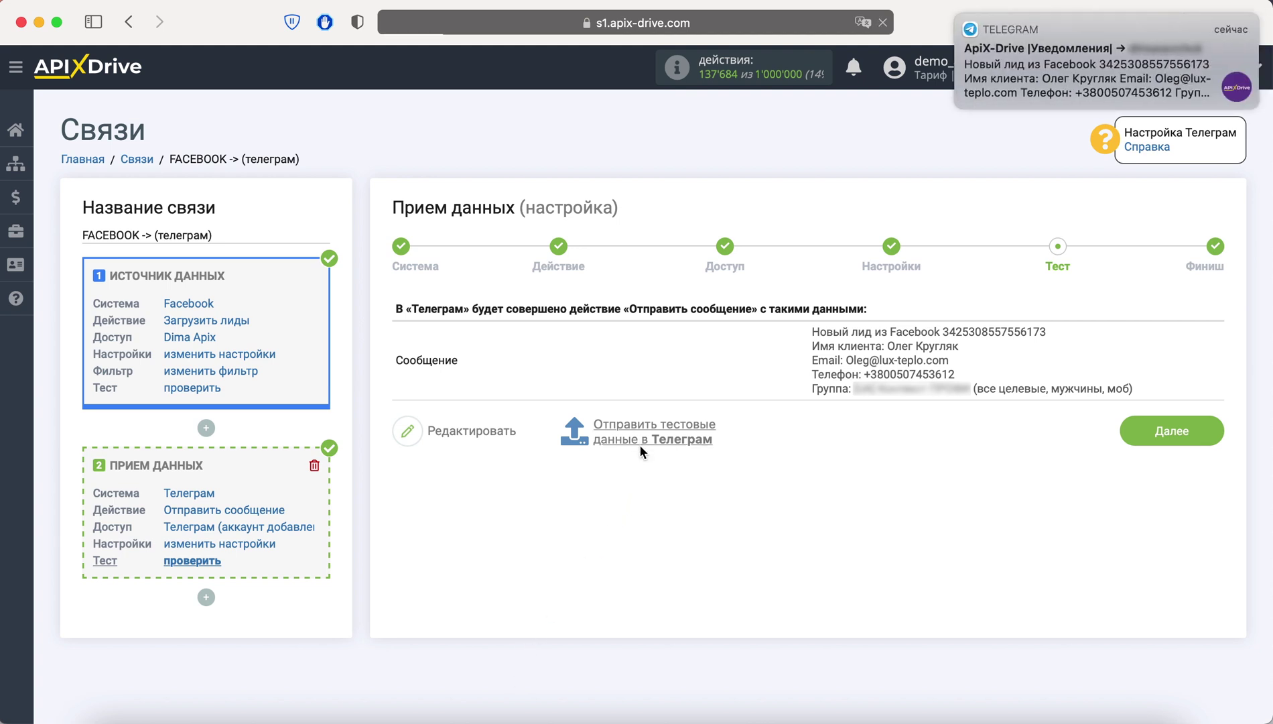
click(1048, 82)
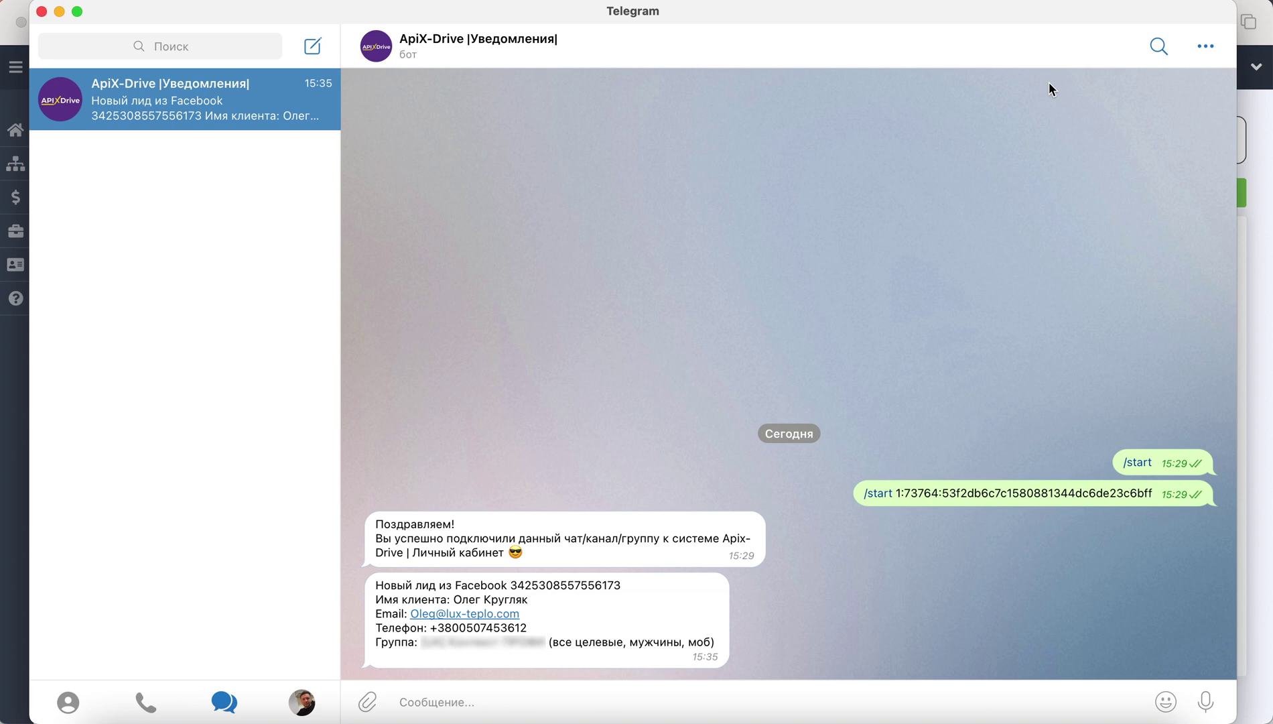
click(1261, 126)
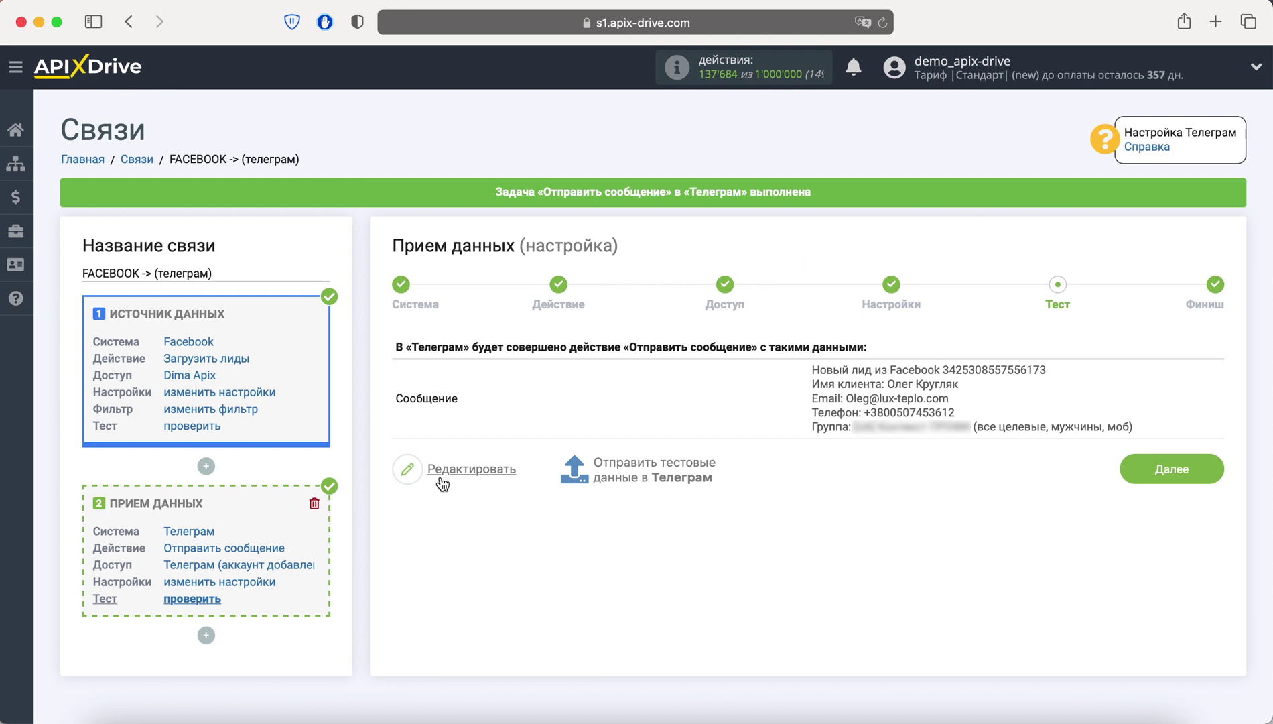
click(1147, 473)
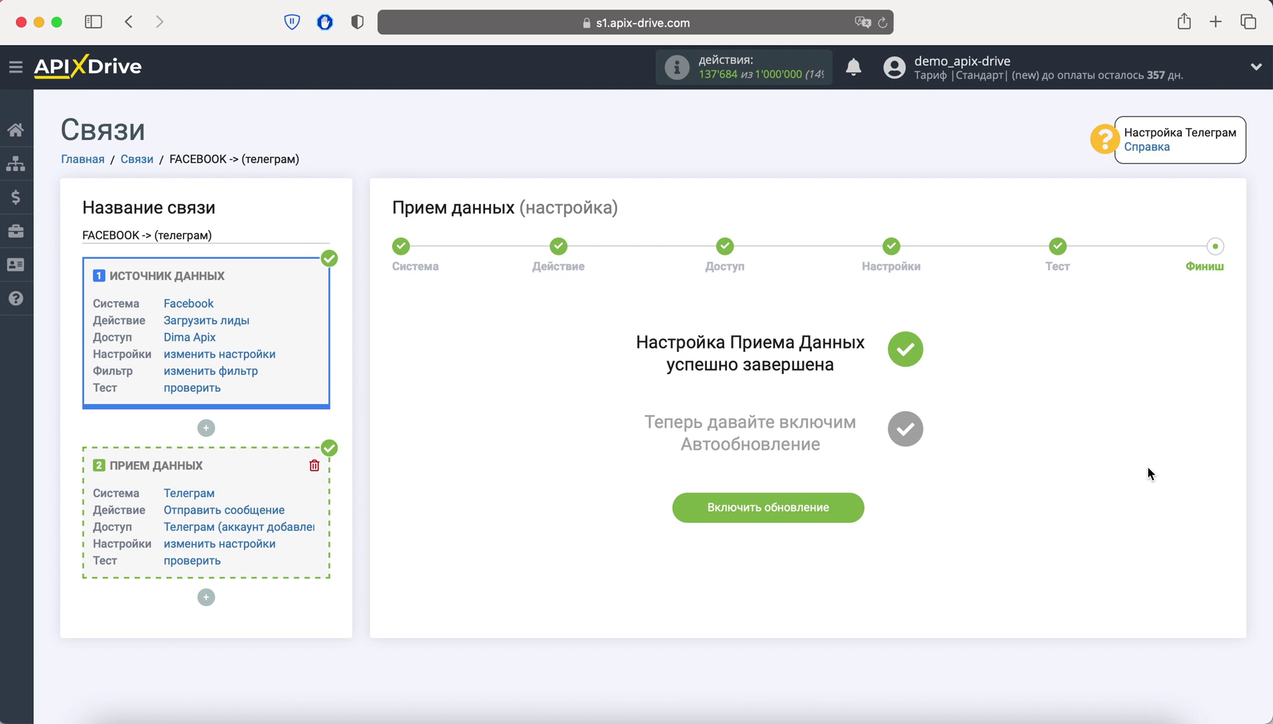
Enable automatic updating for the FACEBOOK -> (телеграм) connection and set its update interval to "5 минут".
click(852, 497)
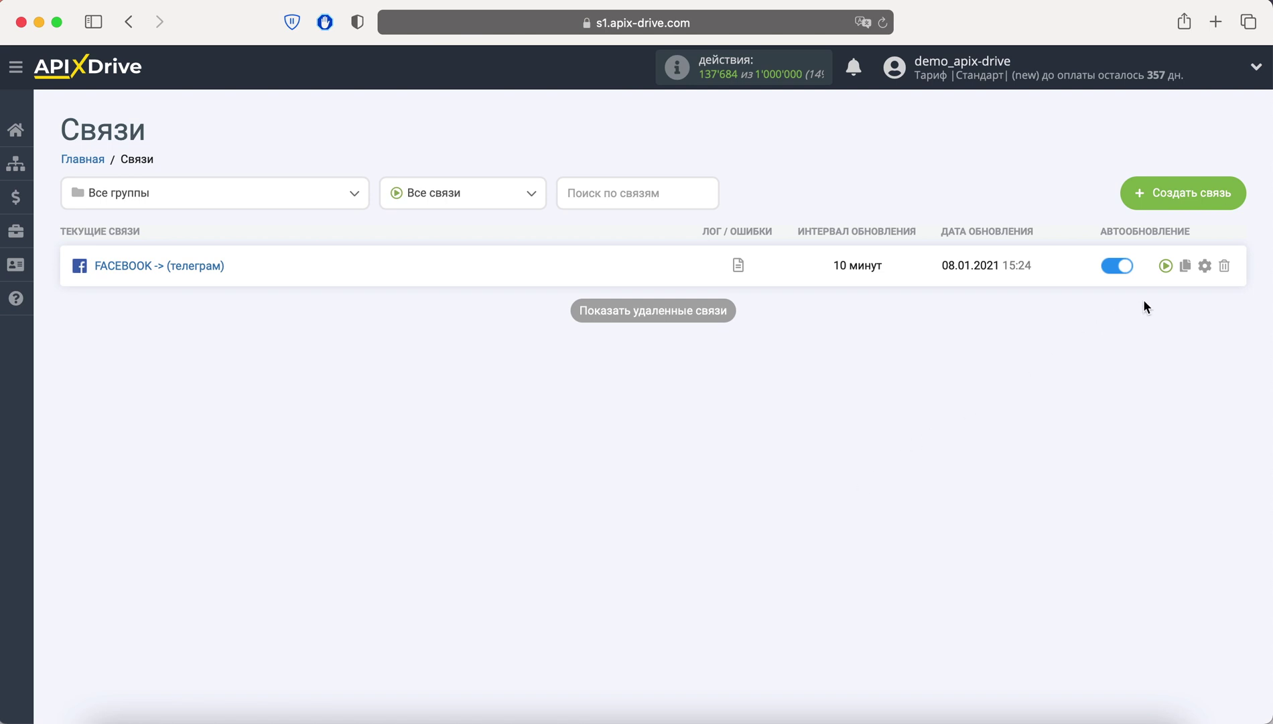
click(1204, 266)
click(716, 392)
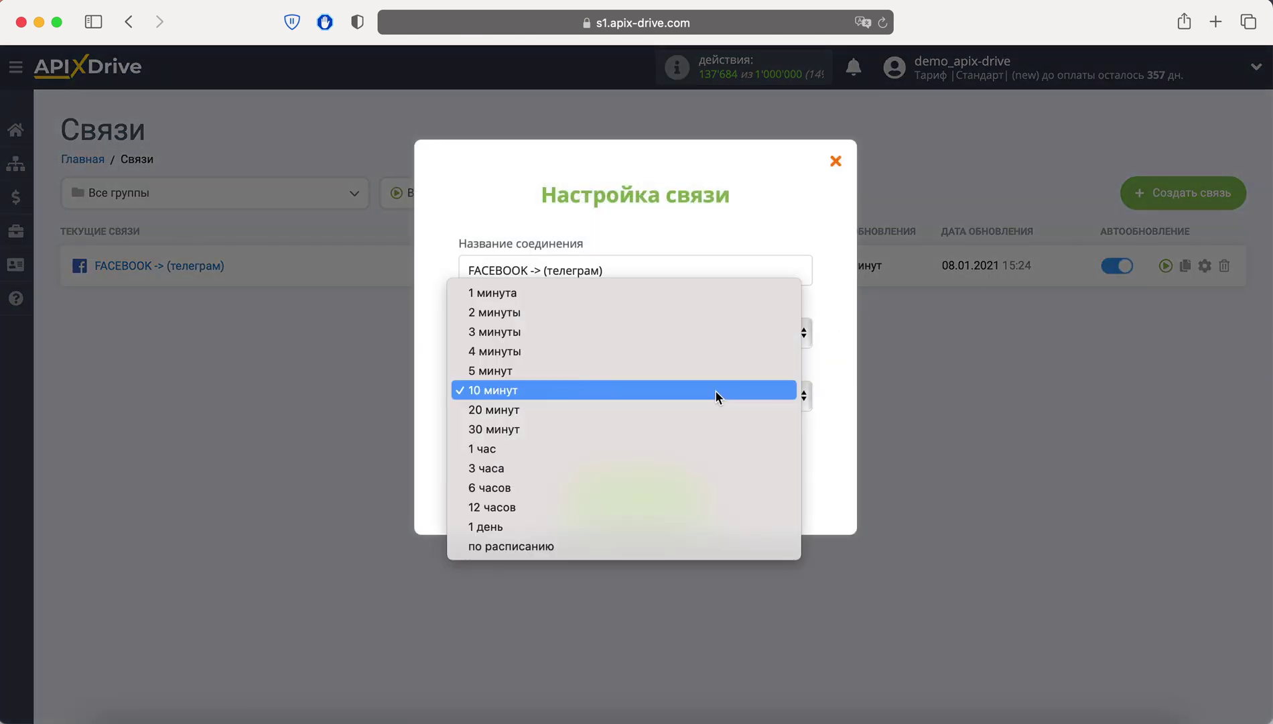
click(687, 370)
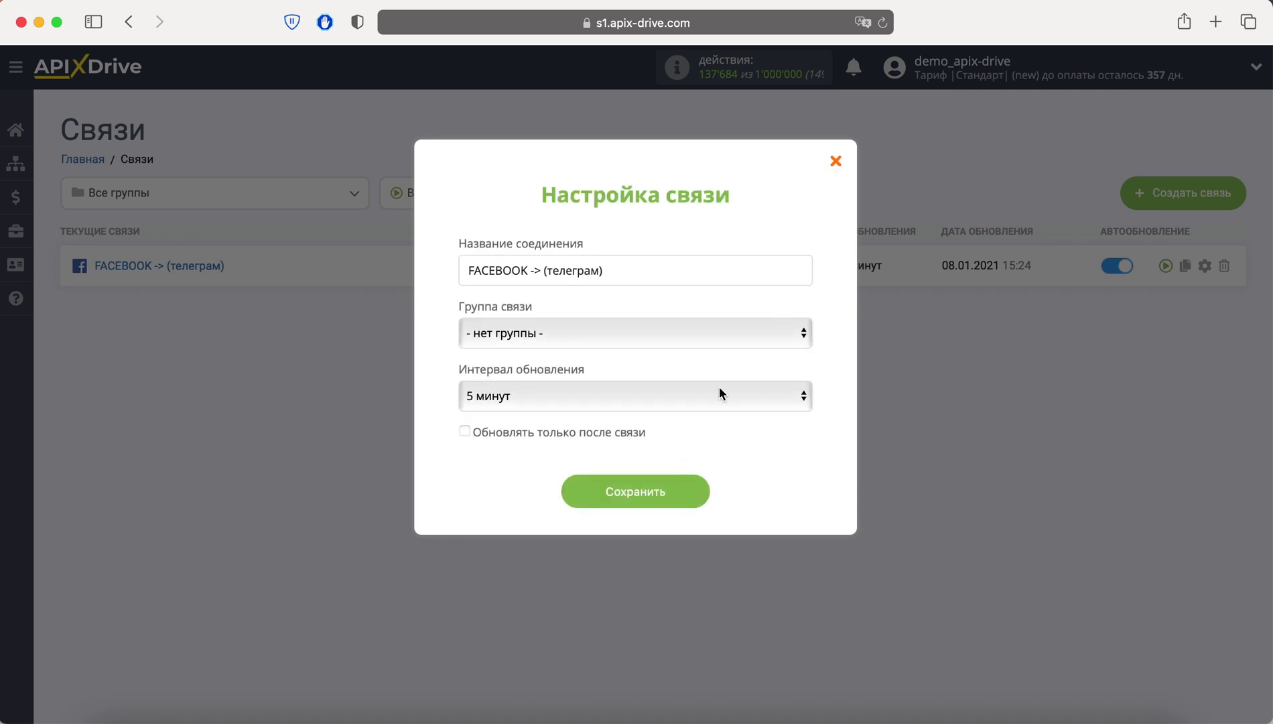
click(882, 23)
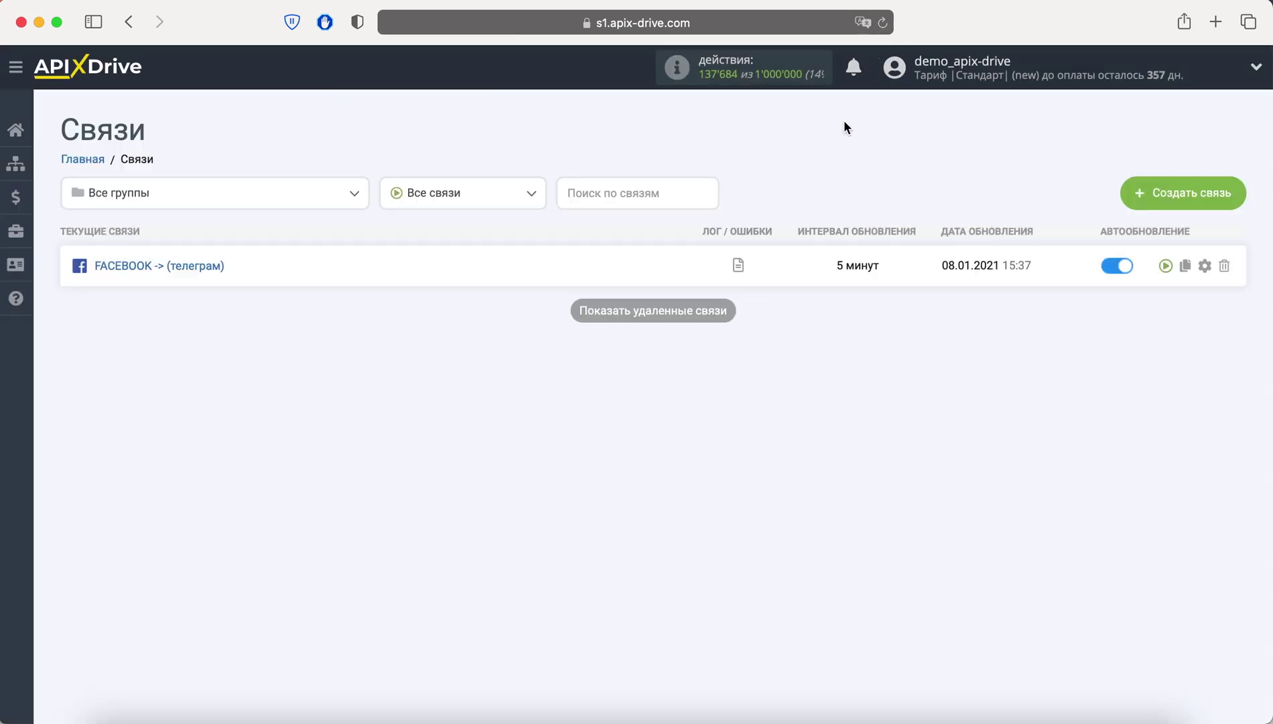